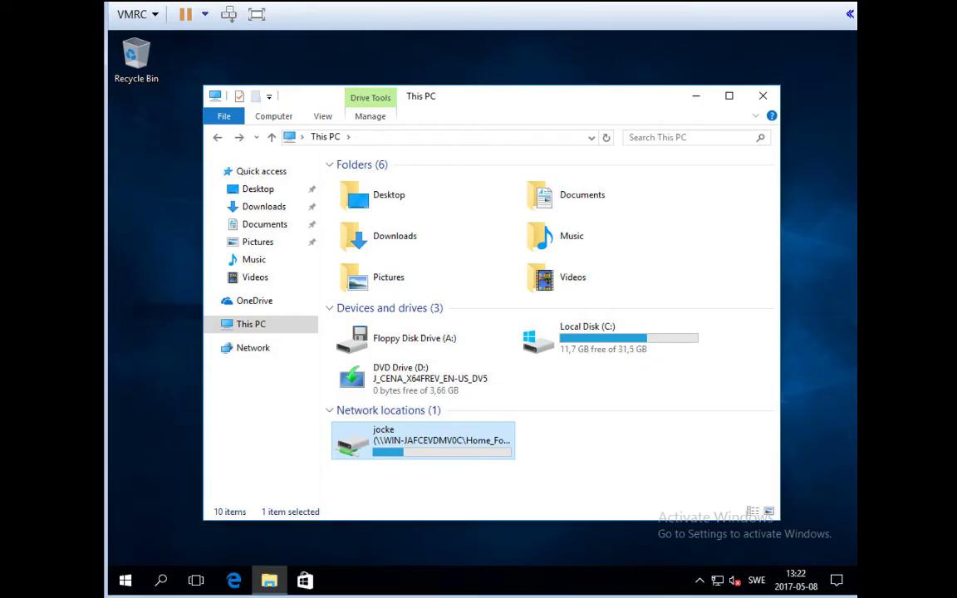
left_click(739, 212)
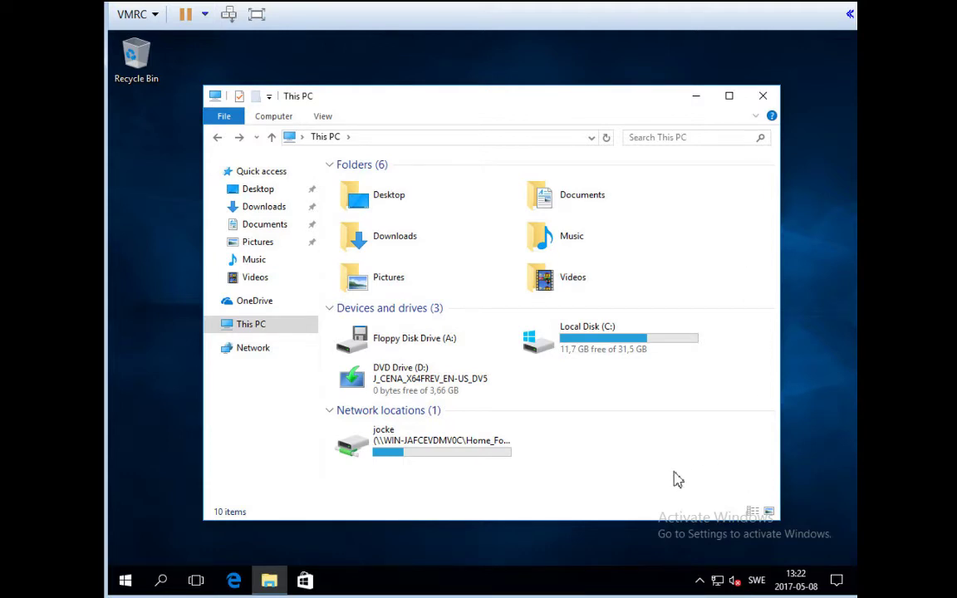
left_click(416, 449)
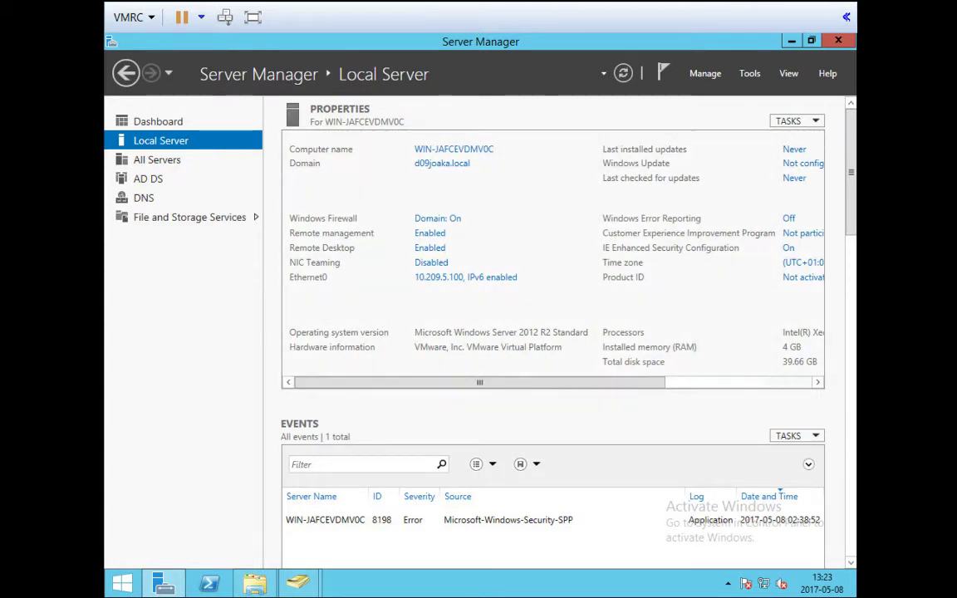
Open Group Policy Management from the server's administration tools, maximize it and widen the console tree so the full policy names fit
left_click(749, 73)
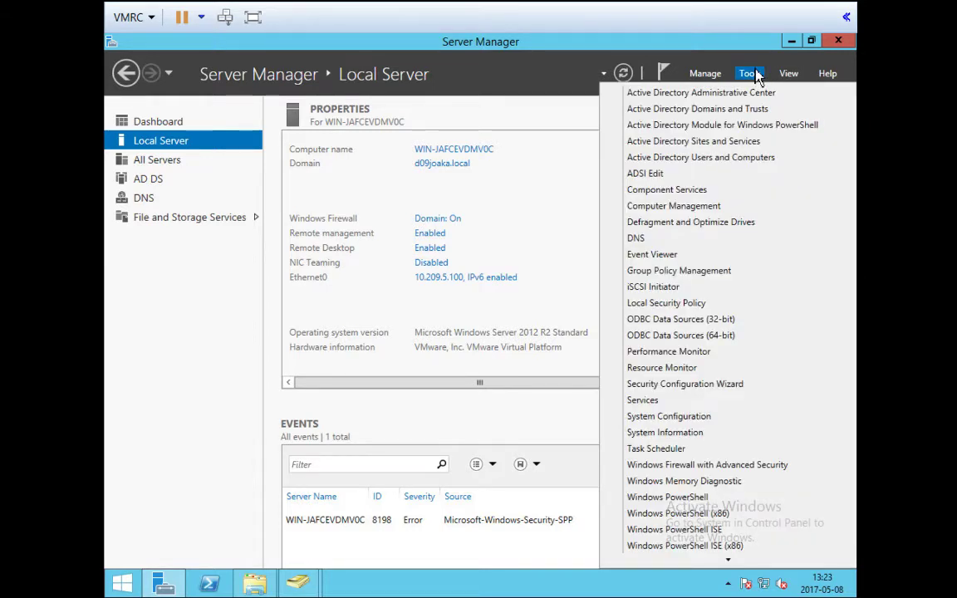
left_click(758, 278)
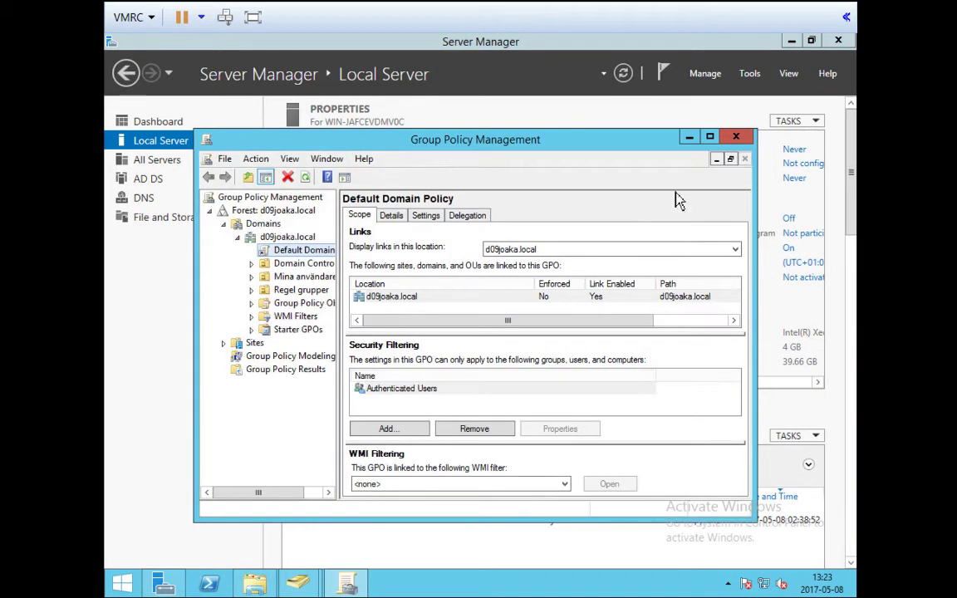
left_click(710, 137)
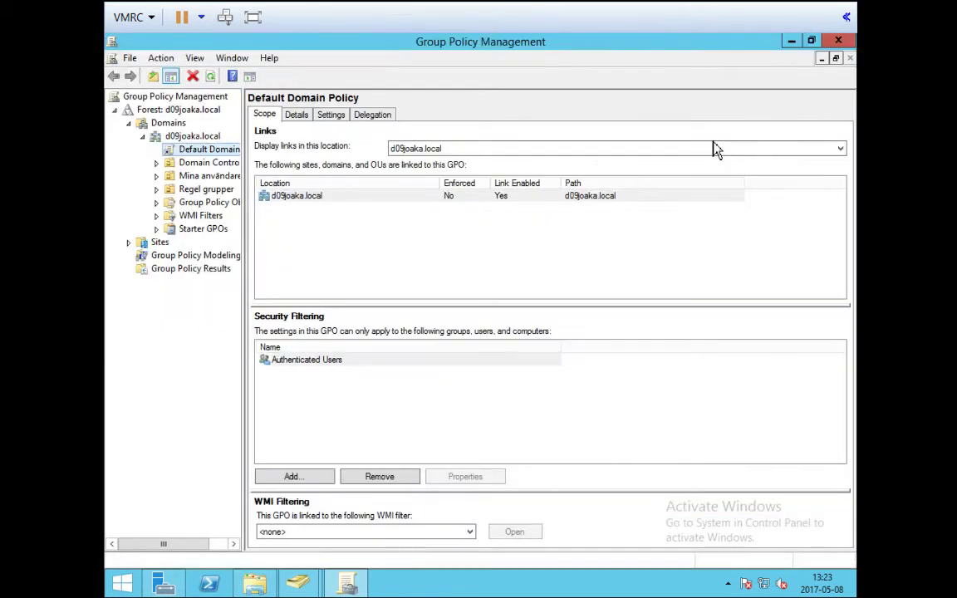
left_click_drag(245, 258, 398, 283)
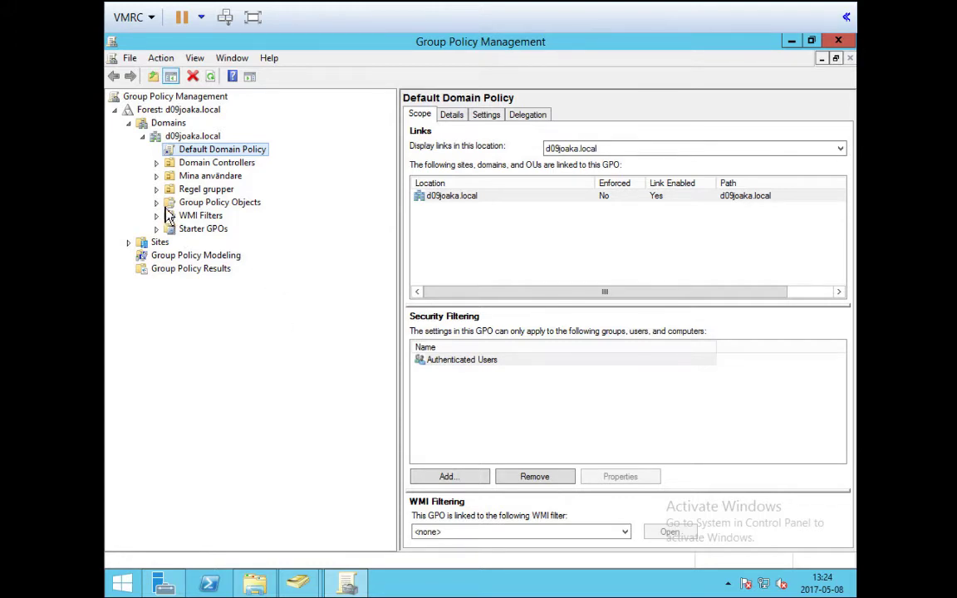
Expand Group Policy Objects and display the Default Domain Policy link under d09joaka.local, suppressing future GPO link notices
left_click(155, 201)
left_click(207, 204)
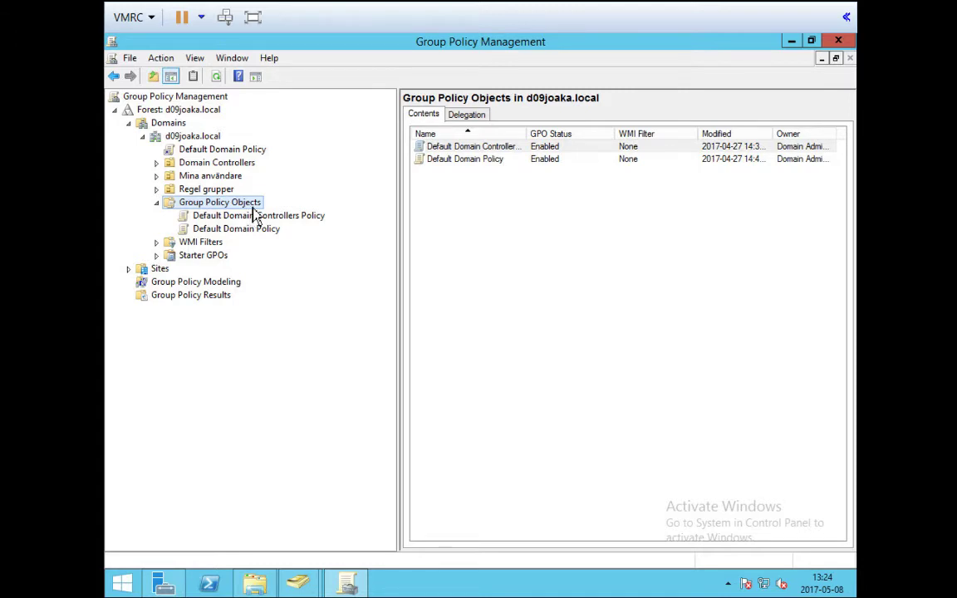
left_click(249, 149)
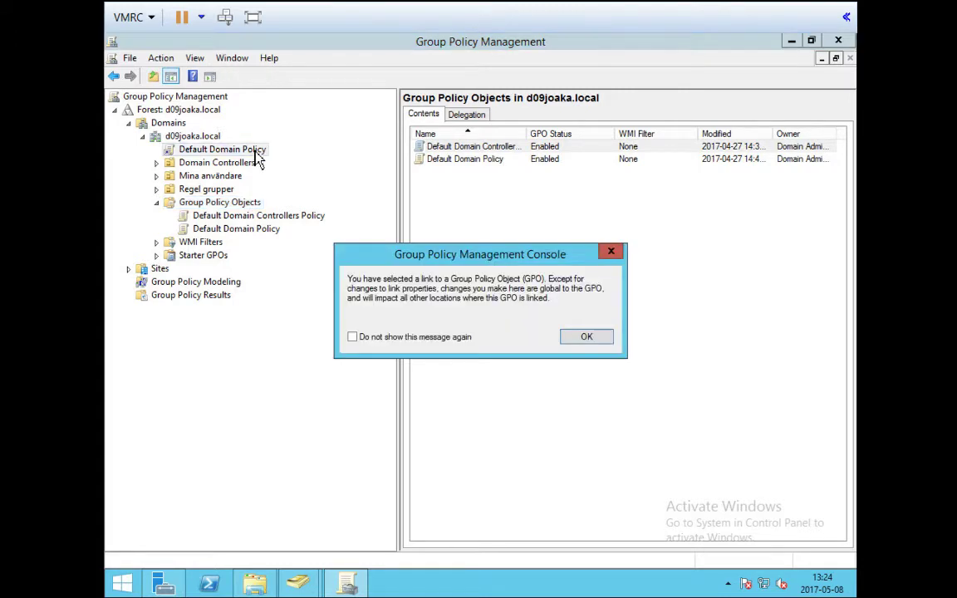
left_click(395, 337)
left_click(591, 339)
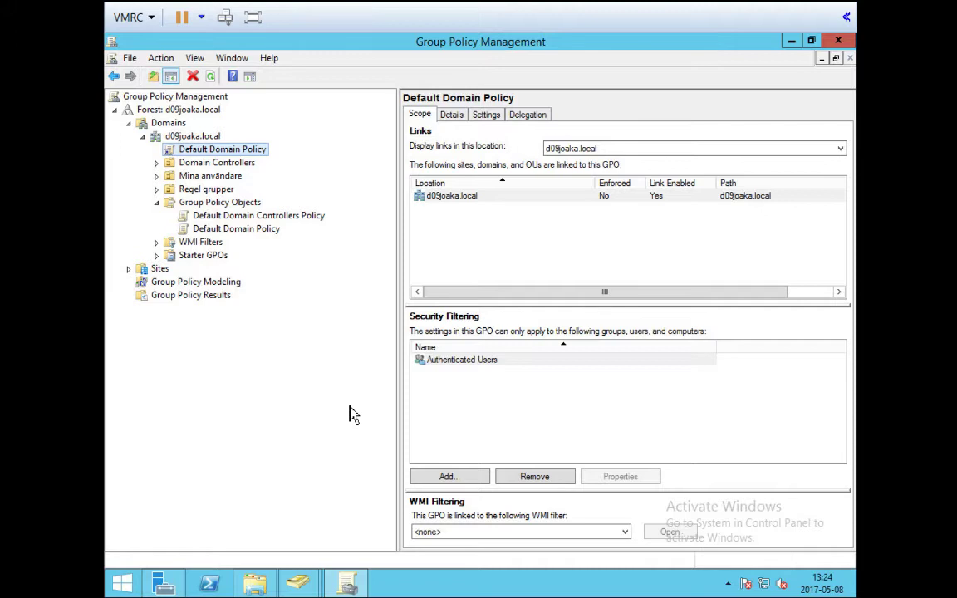
left_click(196, 137)
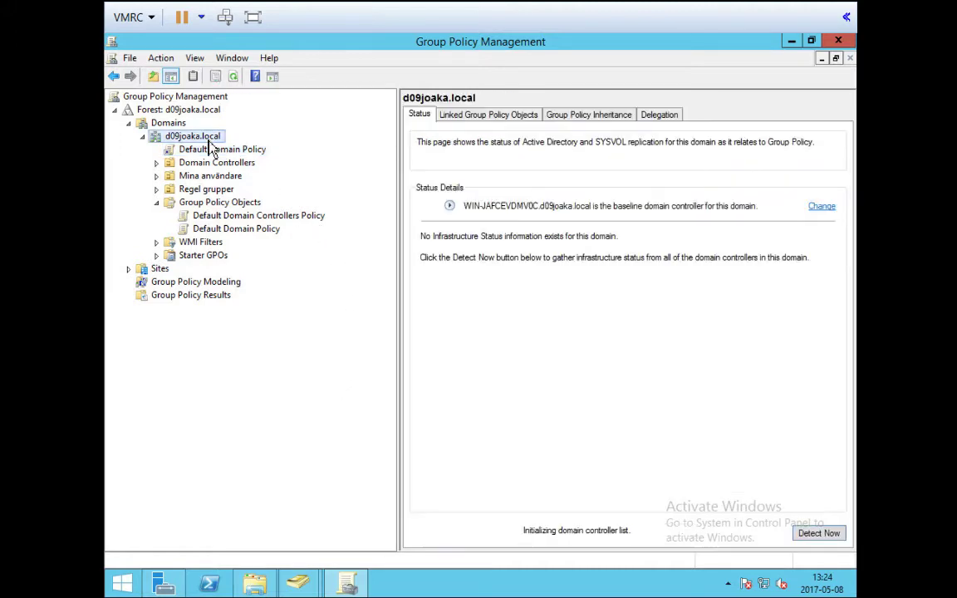
left_click(210, 149)
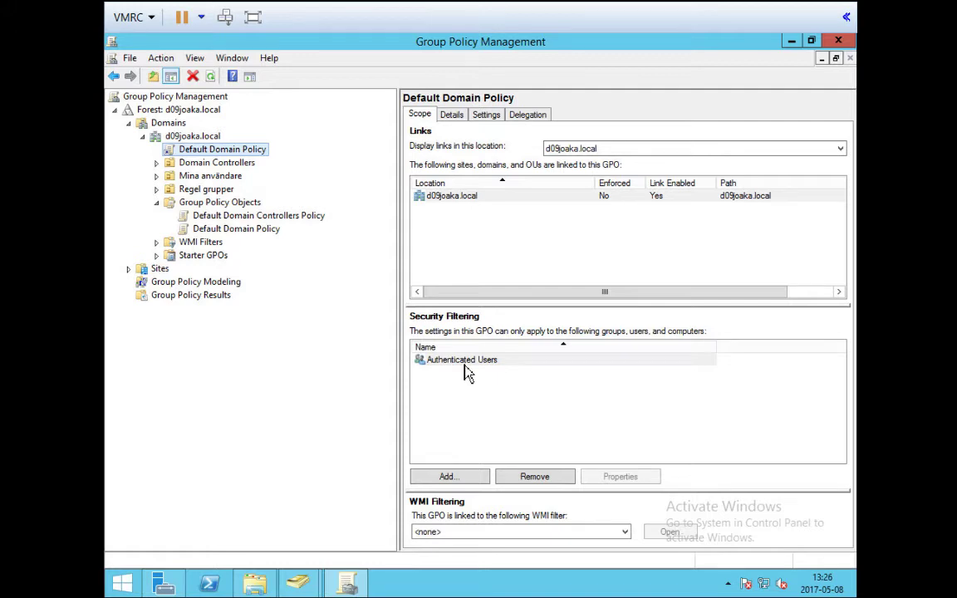
Examine the details and the configured settings report of the Default Domain Policy, dismissing the blocked content notice
left_click(453, 117)
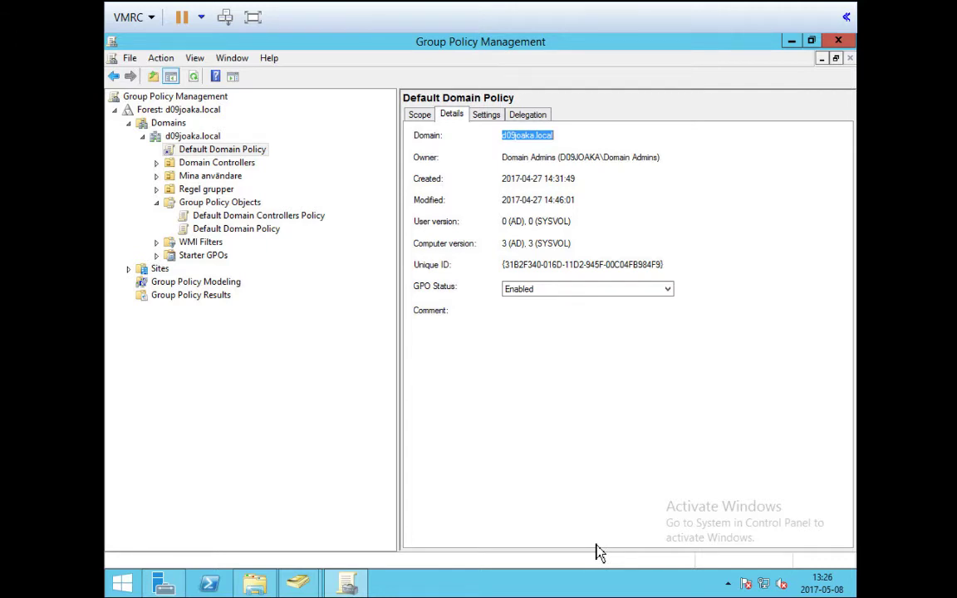
left_click(488, 116)
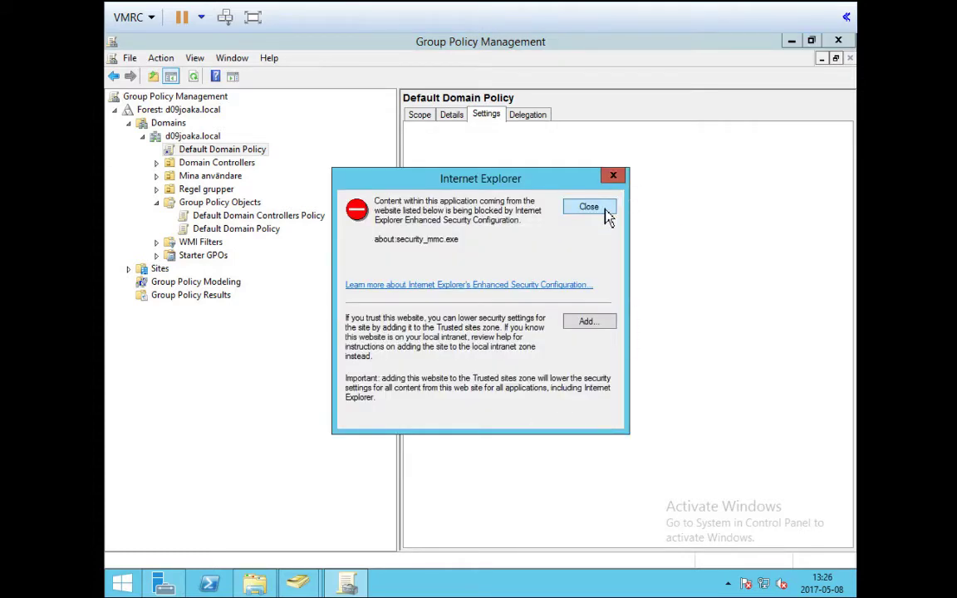
left_click(589, 207)
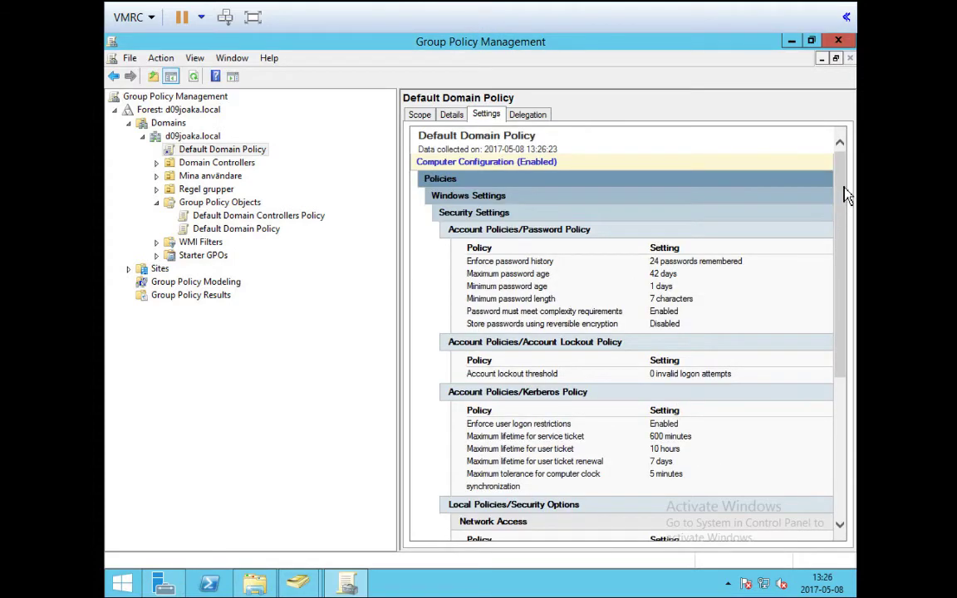
left_click_drag(845, 192, 851, 172)
left_click_drag(517, 239, 732, 333)
left_click(739, 333)
Switch to File Explorer, look at the folders on Local Disk (C:) and minimize the window again
left_click(257, 583)
left_click(645, 164)
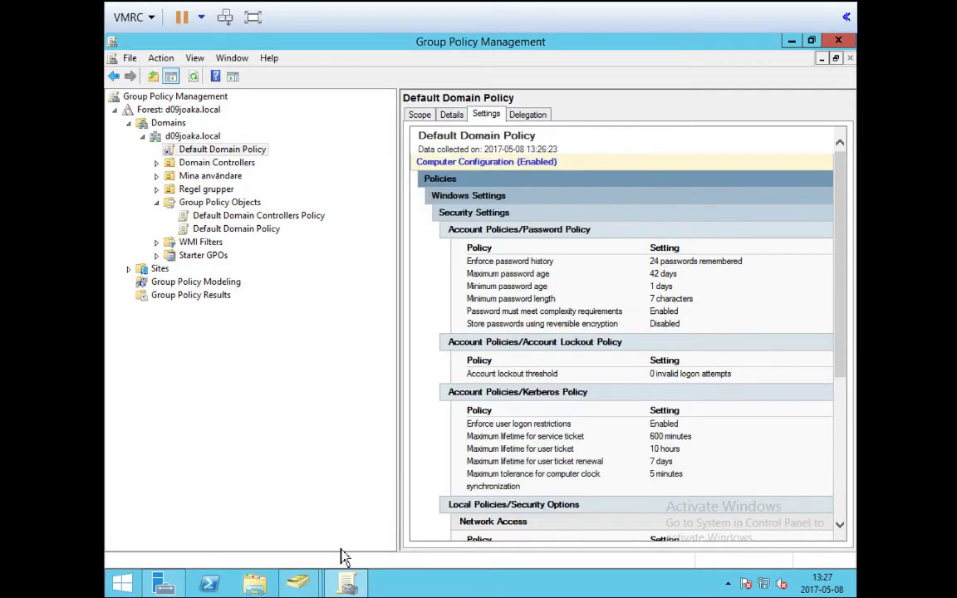
left_click(254, 582)
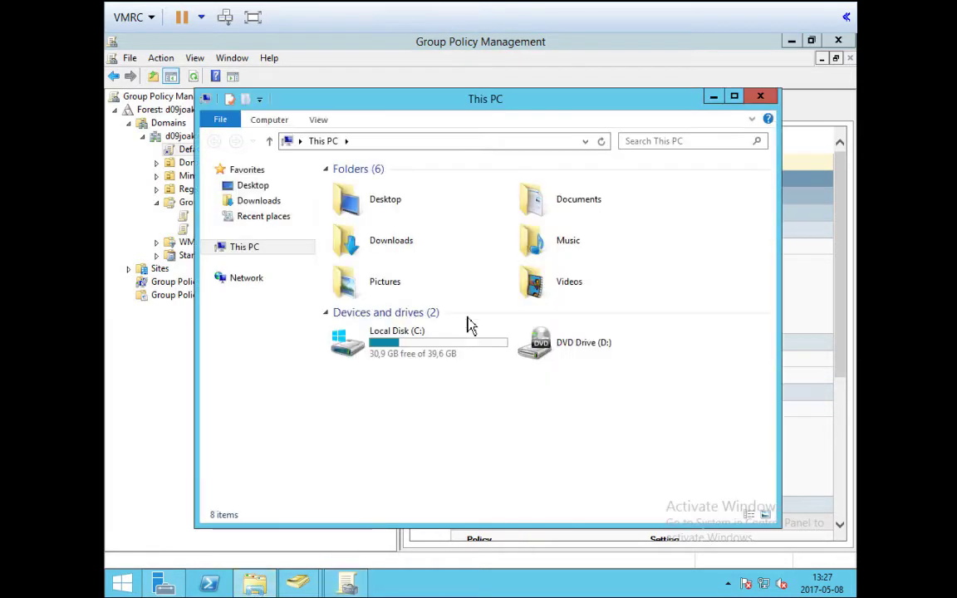
double_click(437, 357)
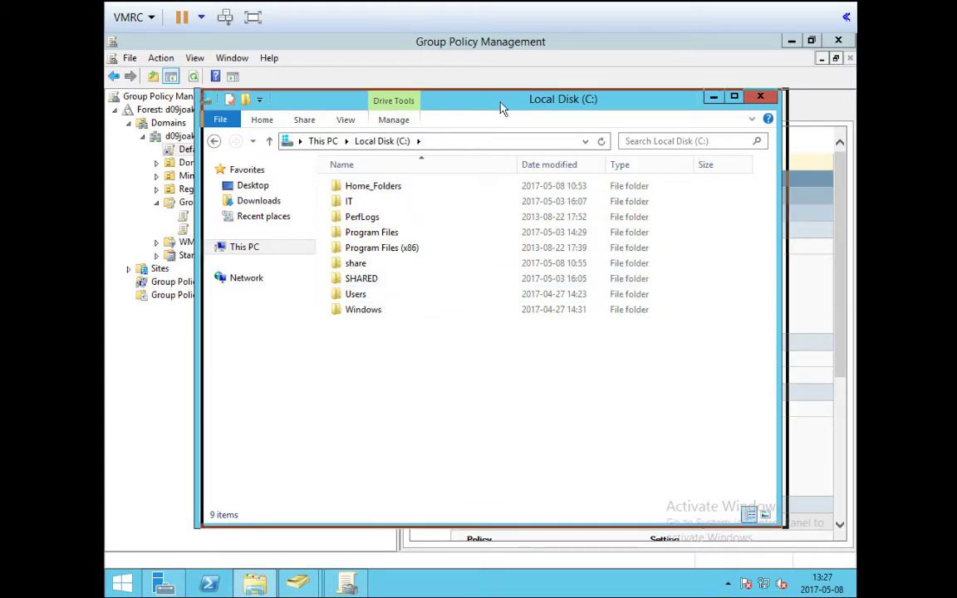
left_click_drag(450, 92, 457, 92)
left_click(719, 101)
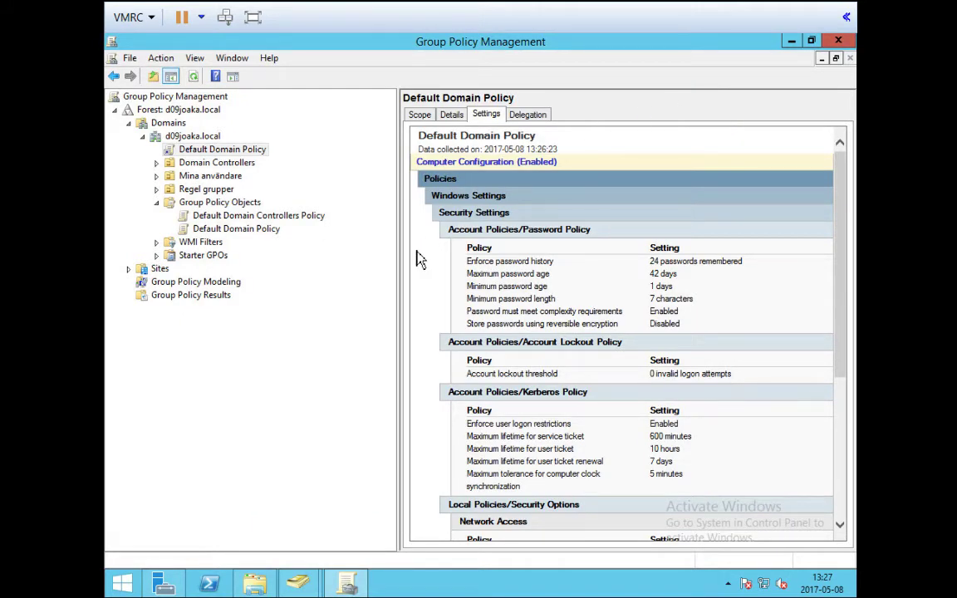
Create a GPO named "Mappa delade mappar" linked to the Mina användare organizational unit
right_click(219, 181)
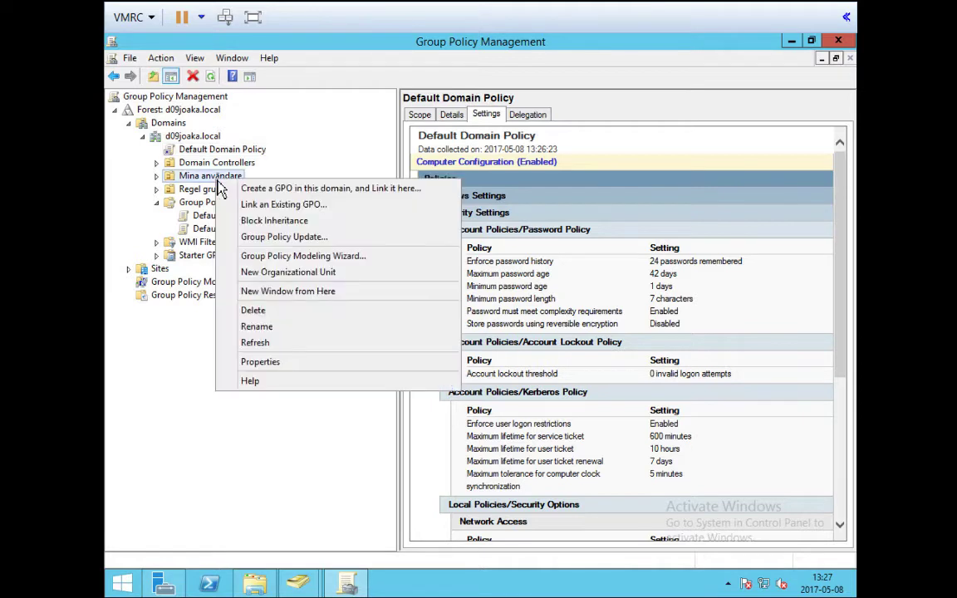
left_click(348, 190)
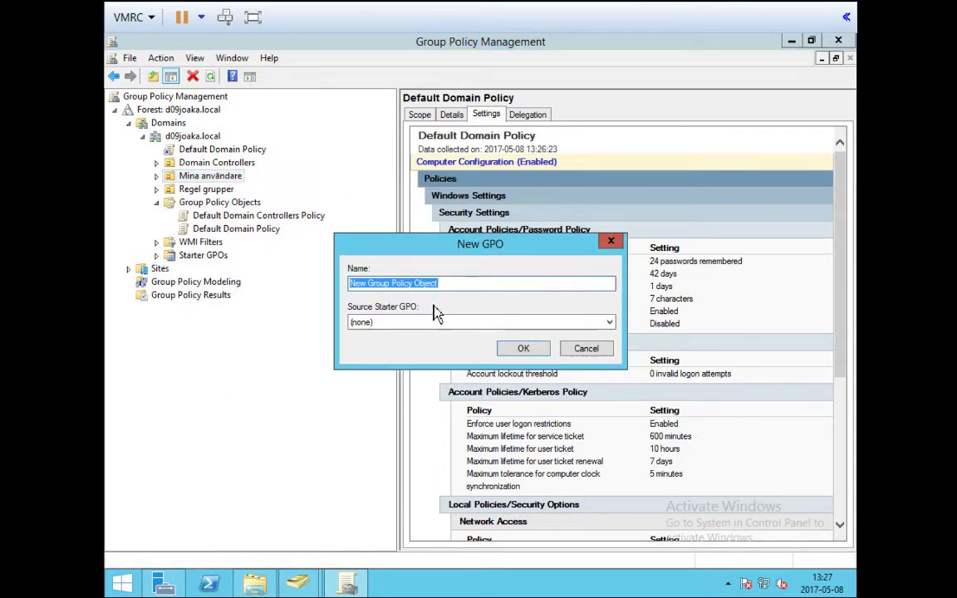
type("Mappa ")
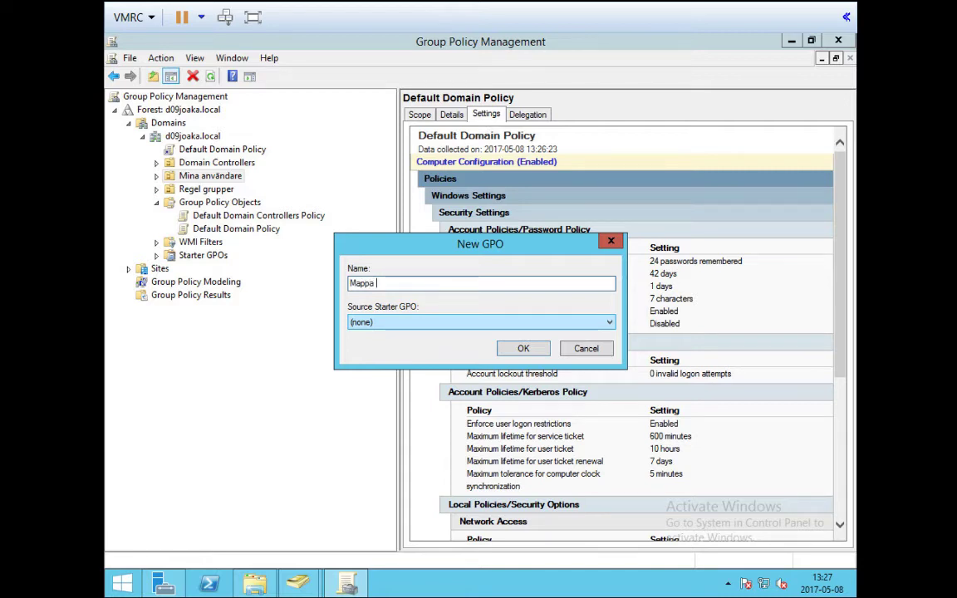
type("delade mappar")
left_click(531, 348)
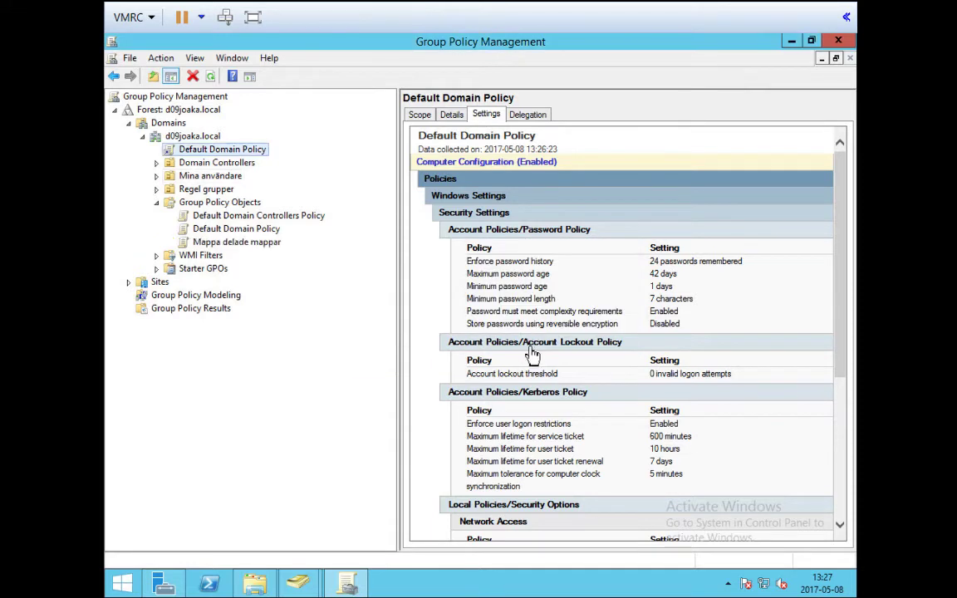
Expand Mina användare and review the settings and scope of the Mappa delade mappar policy link
left_click(222, 244)
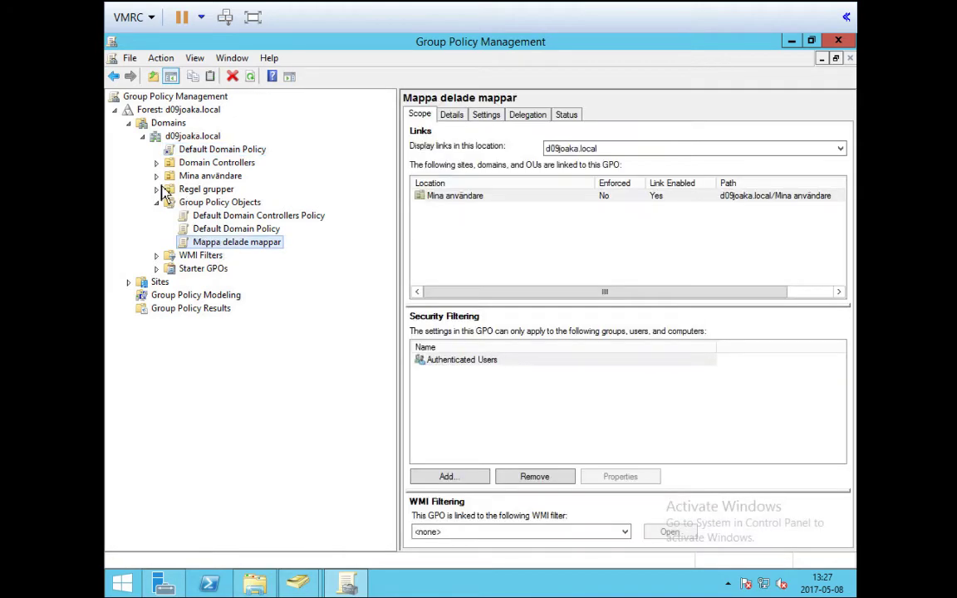
left_click(156, 176)
left_click(215, 187)
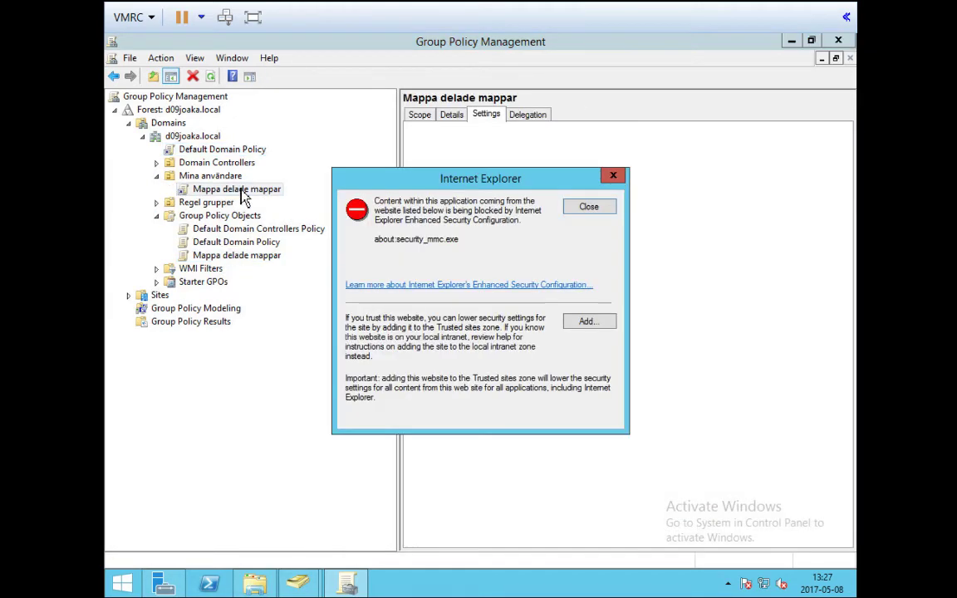
left_click(613, 176)
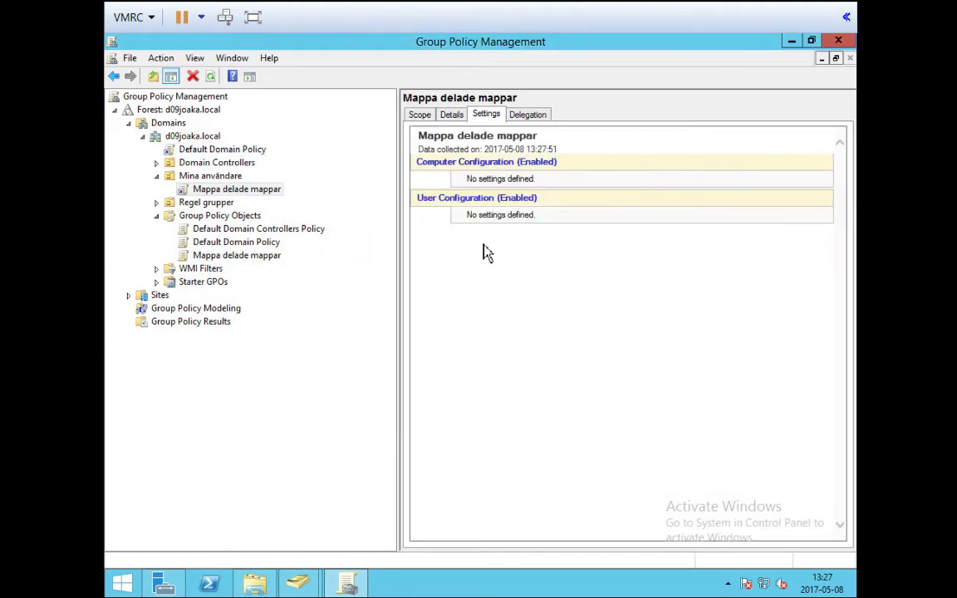
left_click(420, 116)
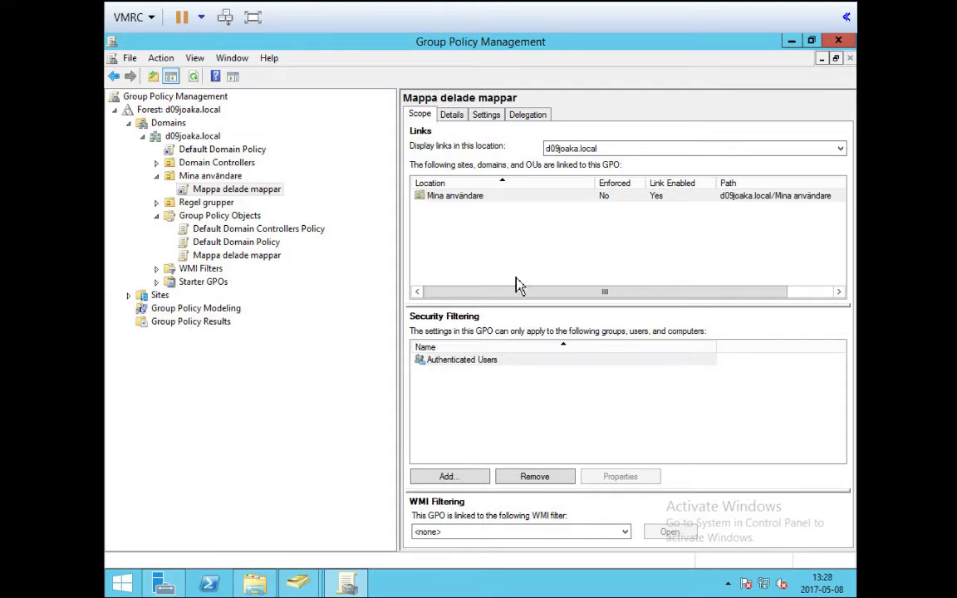
Open the Mappa delade mappar policy for editing and display Drive Maps in the Windows Settings of the User Configuration preferences
right_click(240, 190)
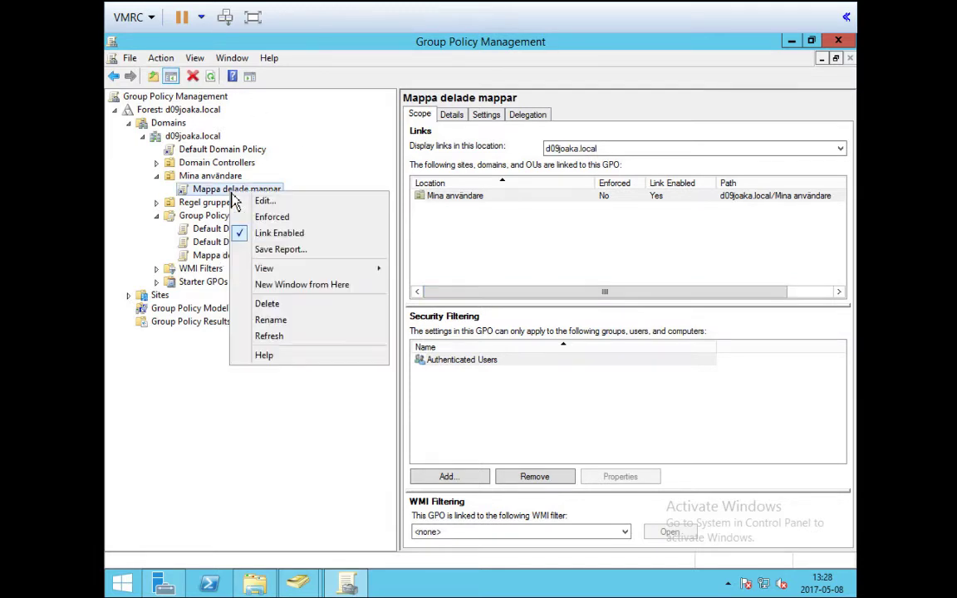
left_click(301, 209)
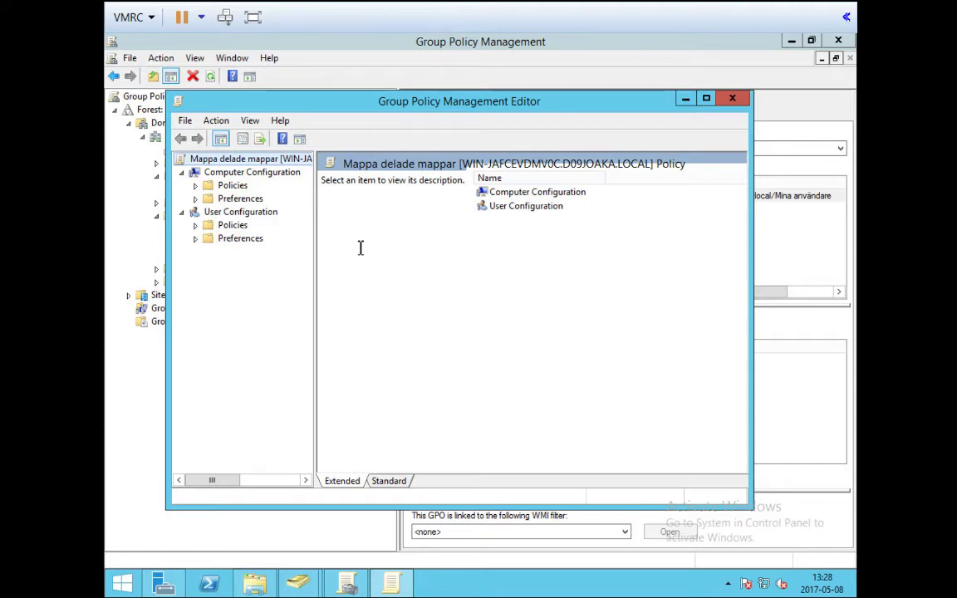
left_click(259, 214)
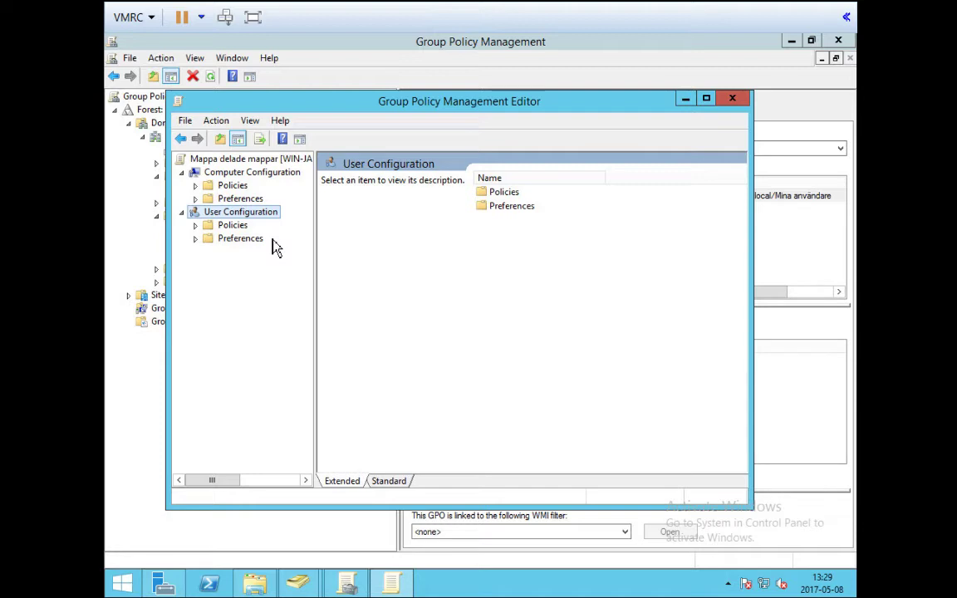
left_click(195, 238)
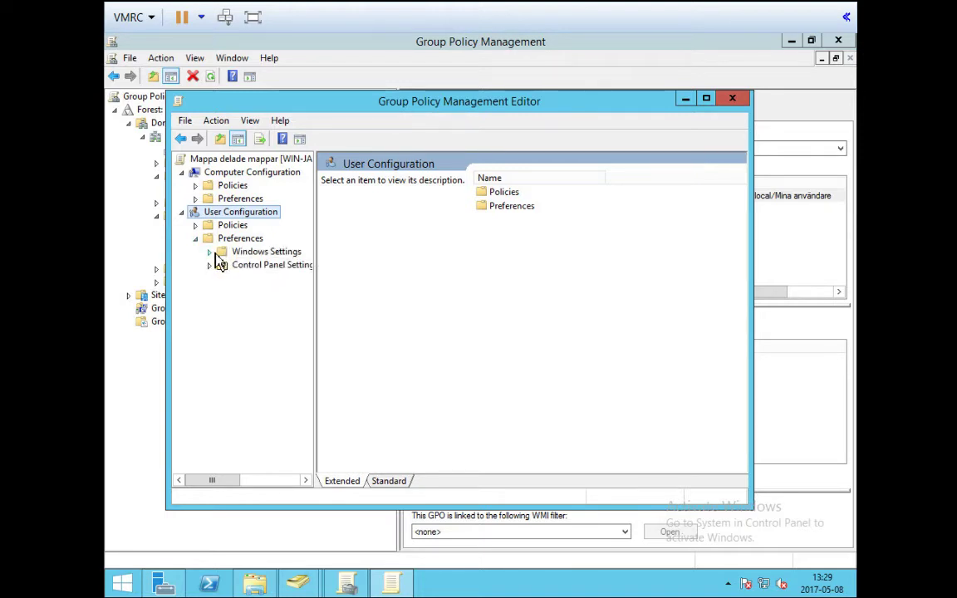
left_click(209, 252)
left_click(253, 279)
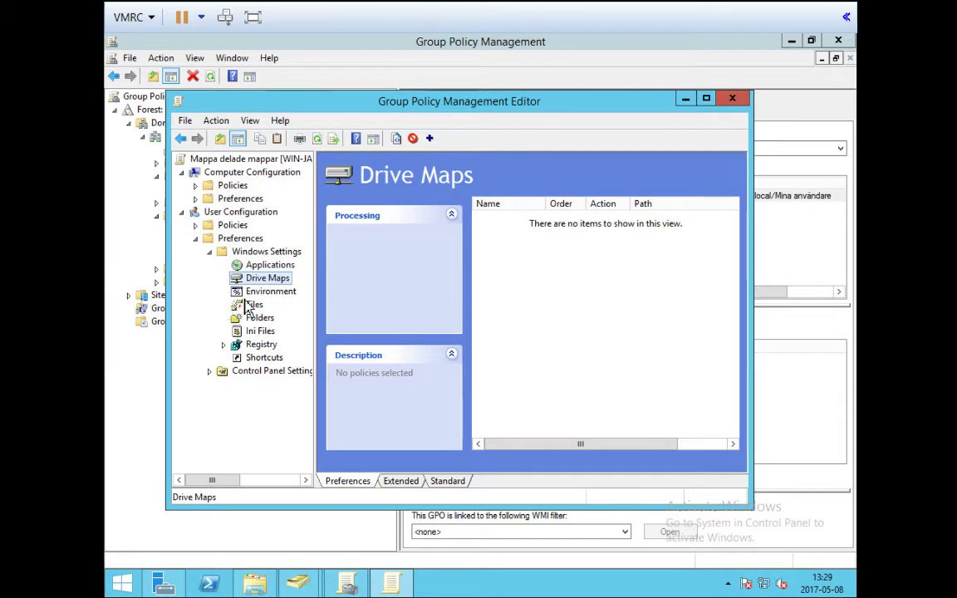
Look through Software Settings and Windows Settings in the Computer Configuration policies, collapsing both branches when done
left_click(196, 185)
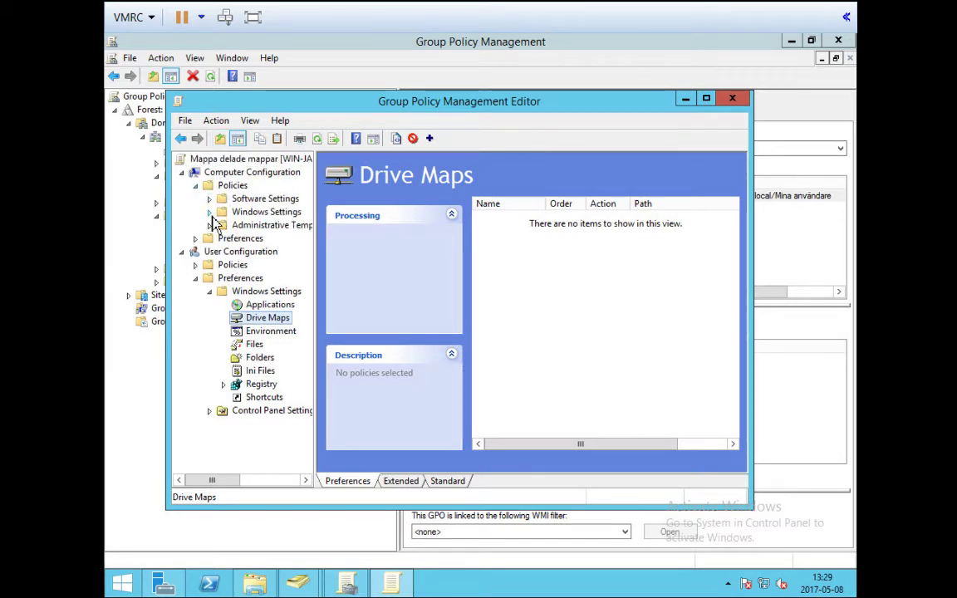
left_click(210, 212)
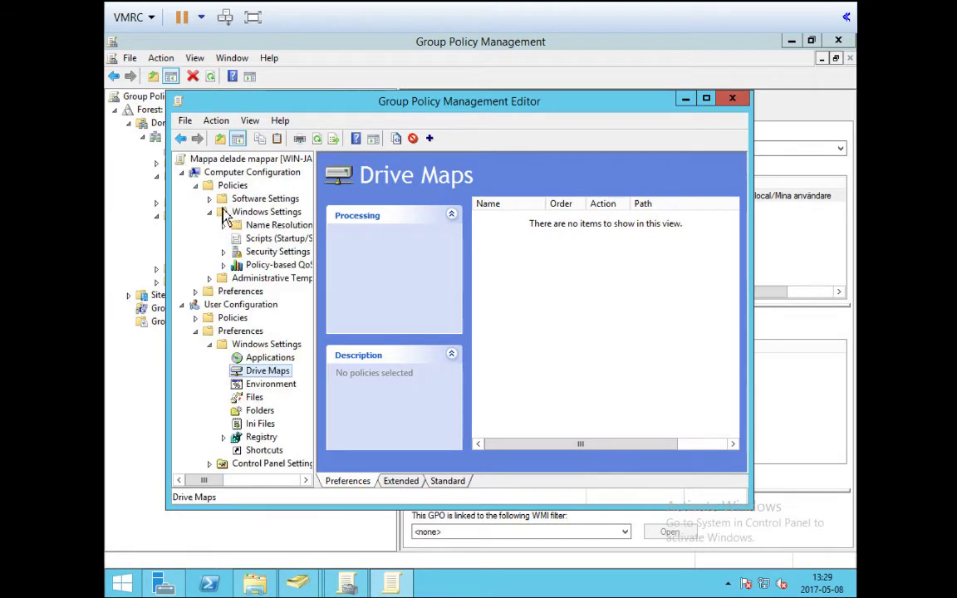
left_click(209, 199)
left_click(210, 225)
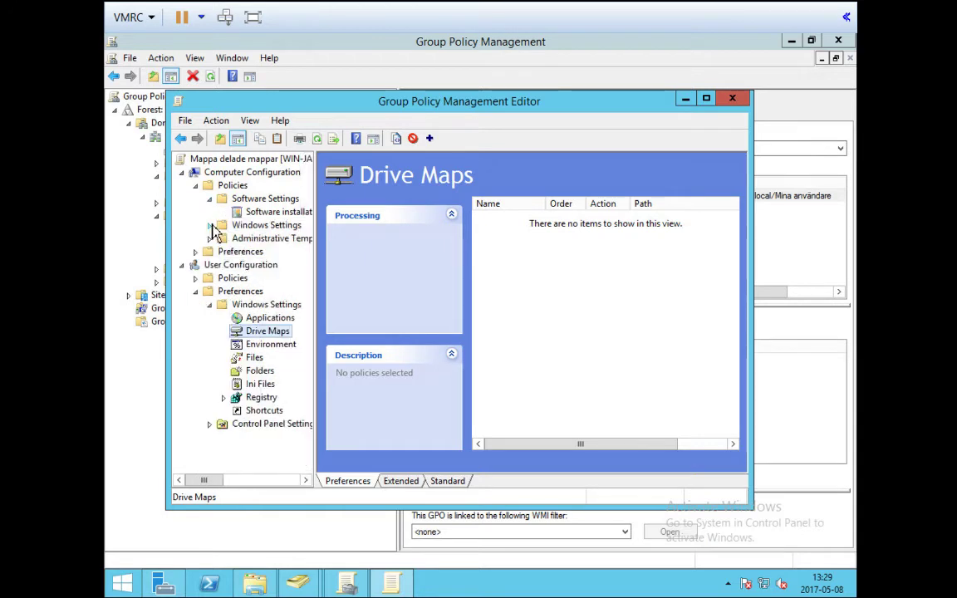
left_click(209, 199)
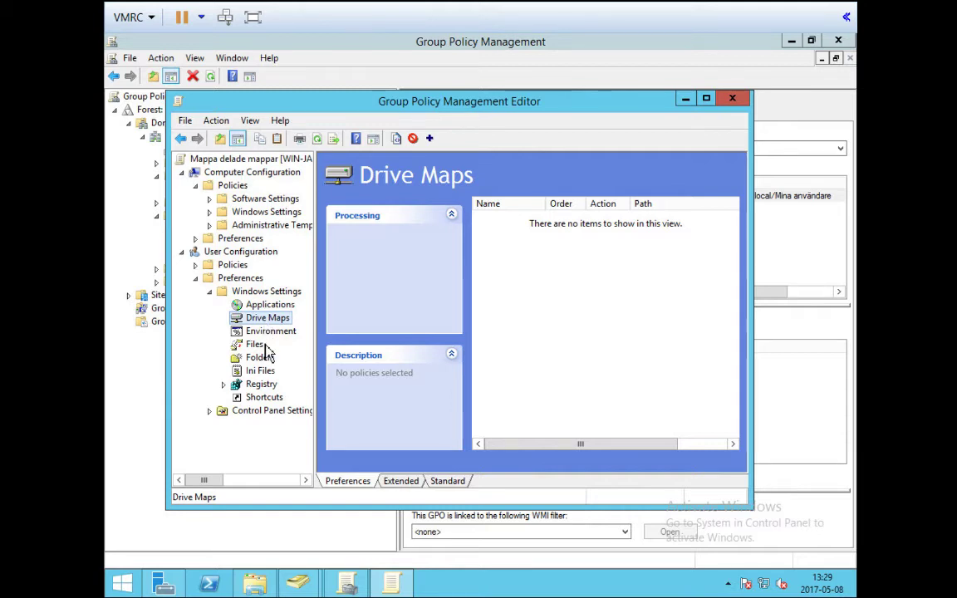
Start a new mapped drive in Drive Maps with the Create action
right_click(516, 262)
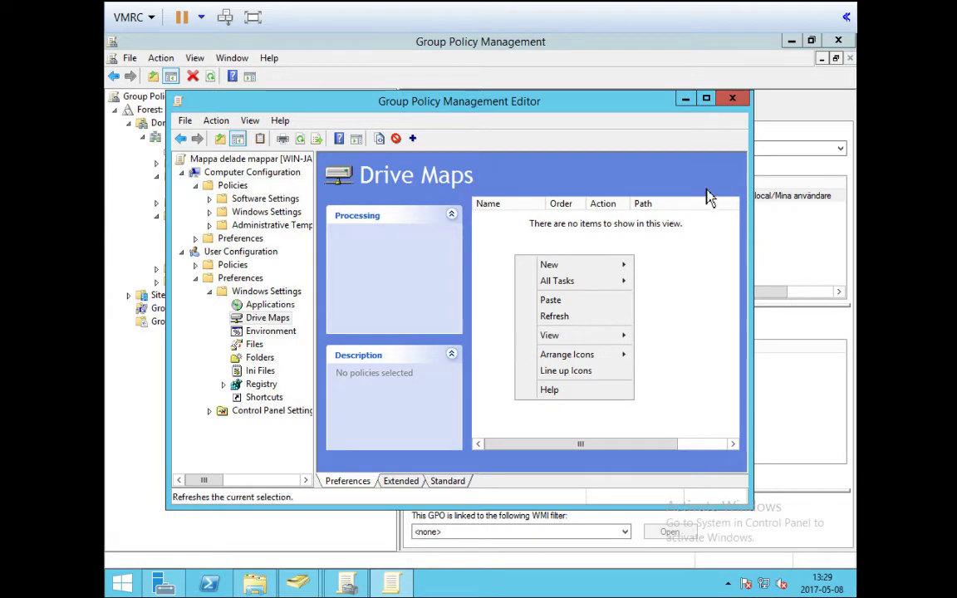
mouse_move(572, 271)
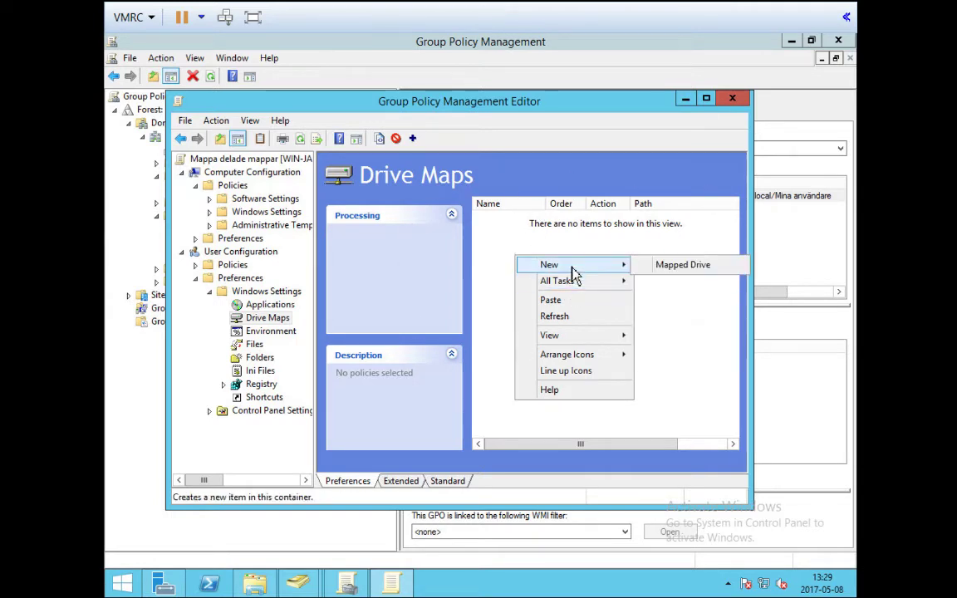
left_click(675, 269)
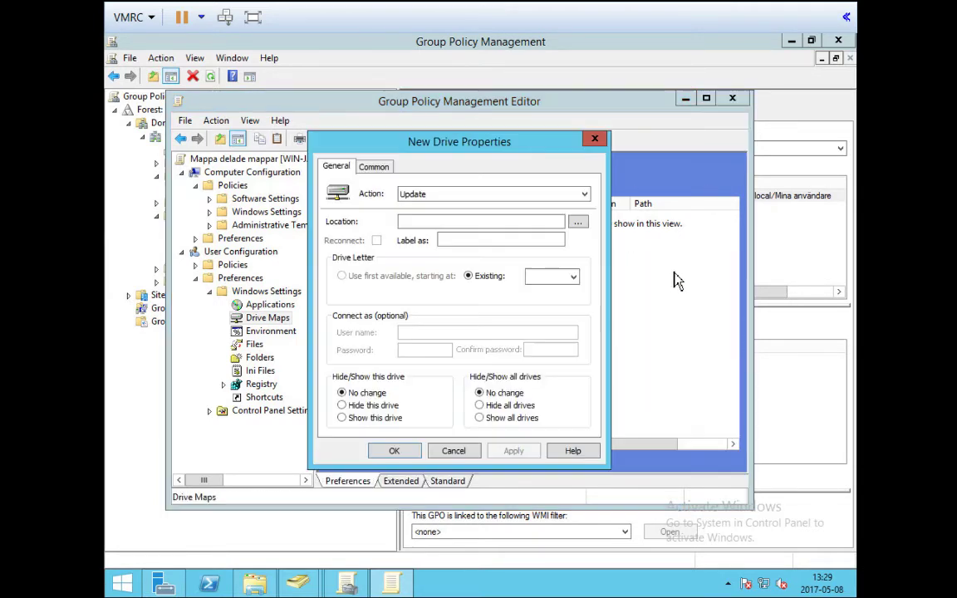
left_click_drag(412, 147, 525, 112)
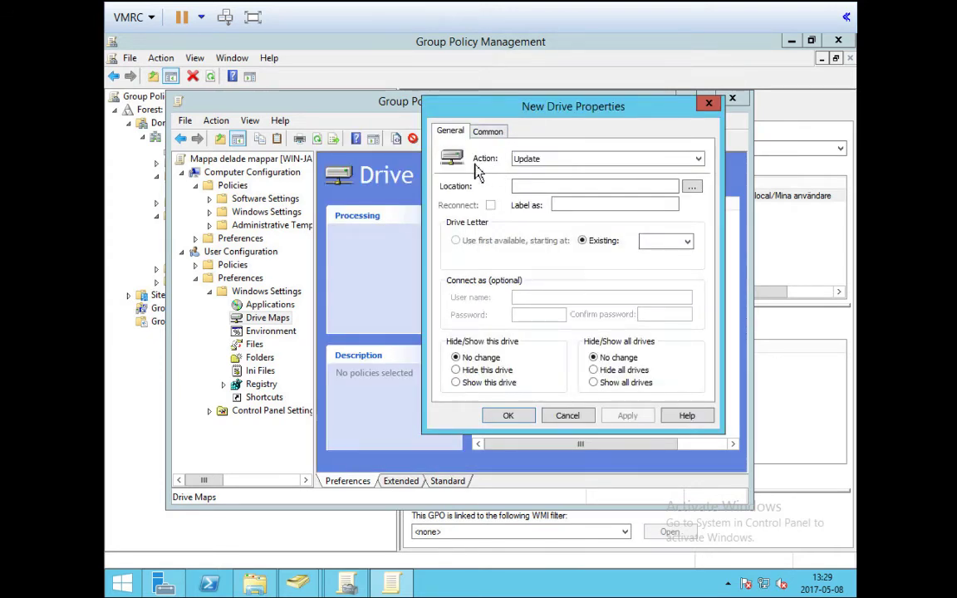
left_click(538, 159)
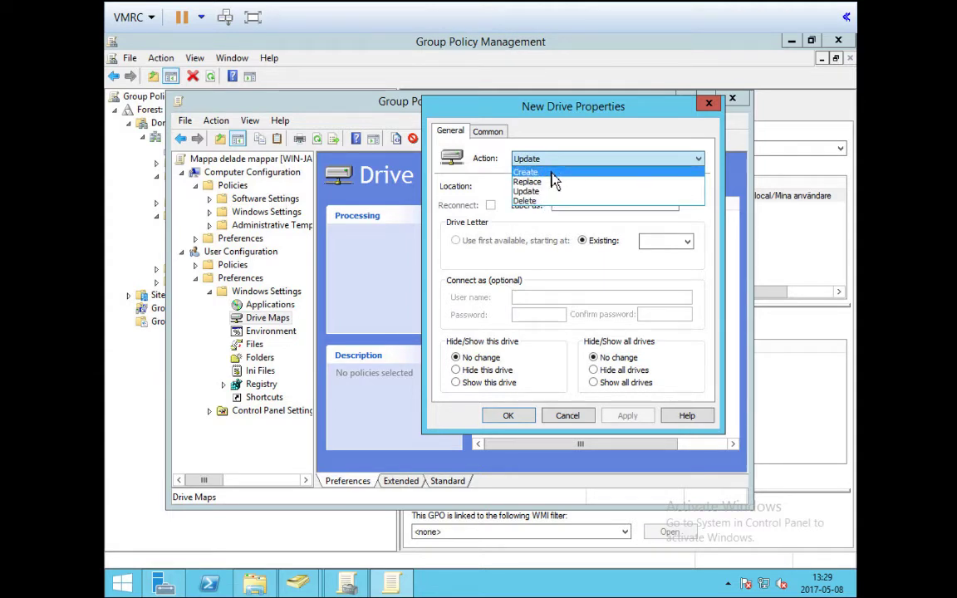
left_click(552, 173)
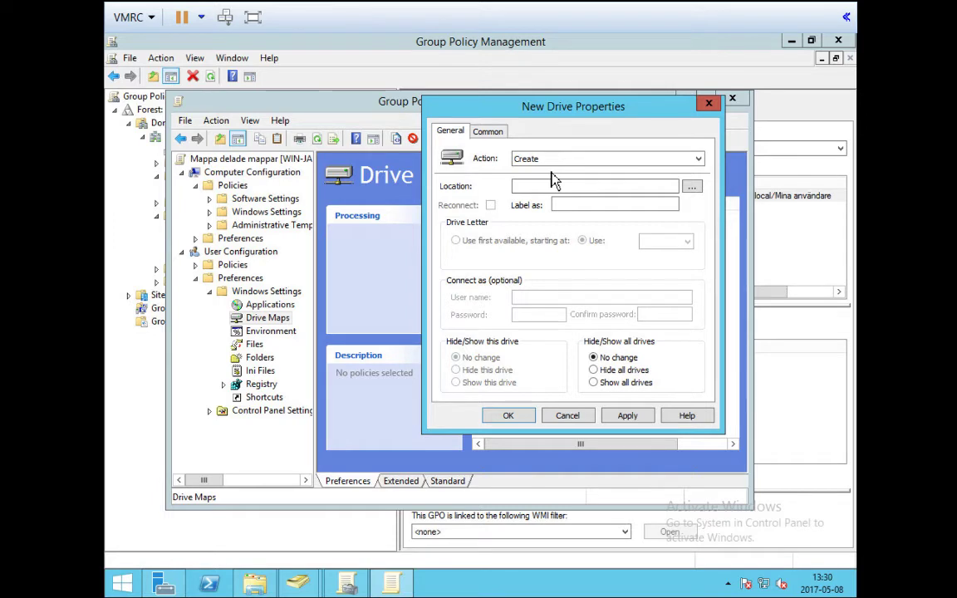
left_click(550, 187)
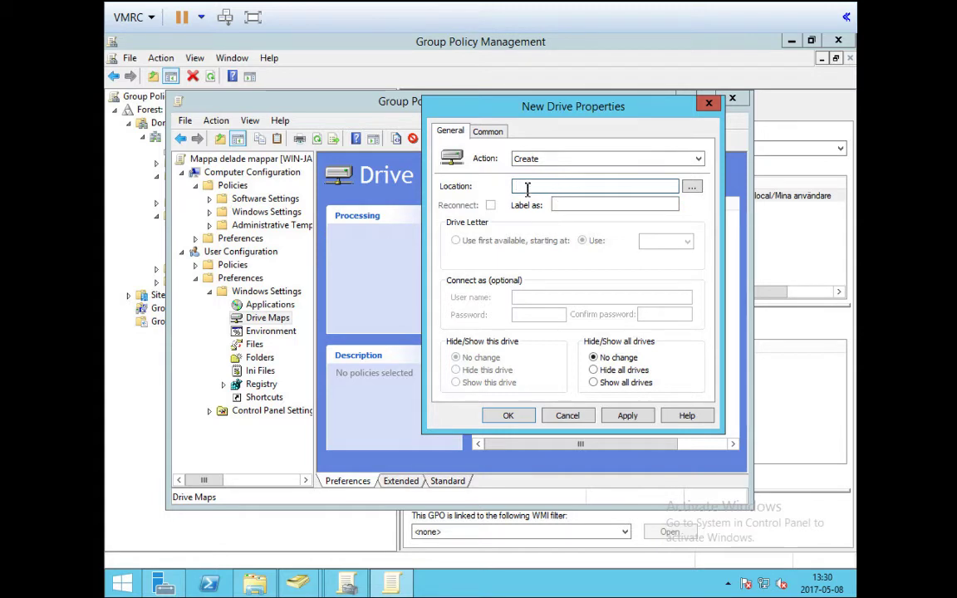
Switch to File Explorer and copy the network path from the sharing properties of the IT folder on drive C
left_click(265, 585)
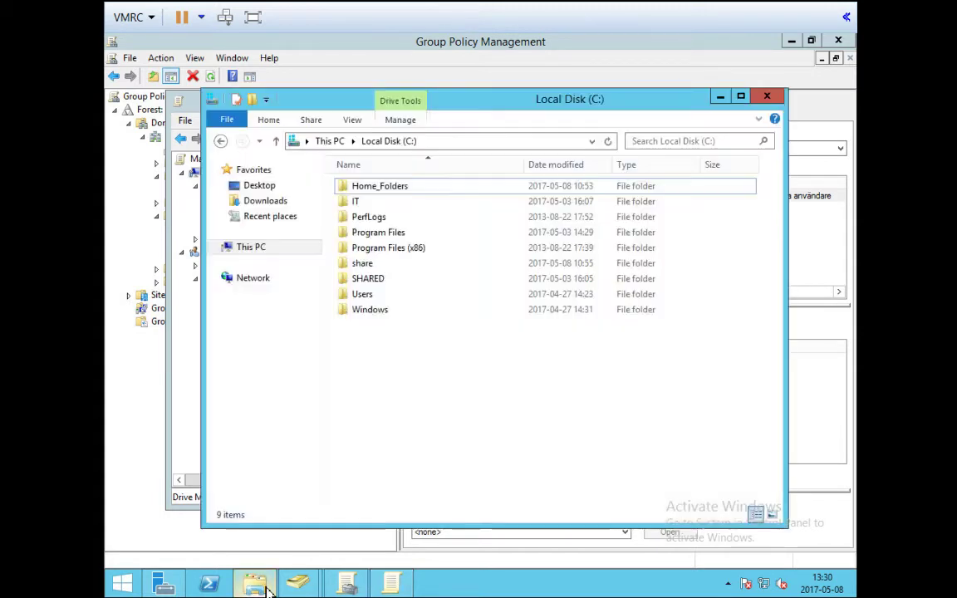
left_click(364, 208)
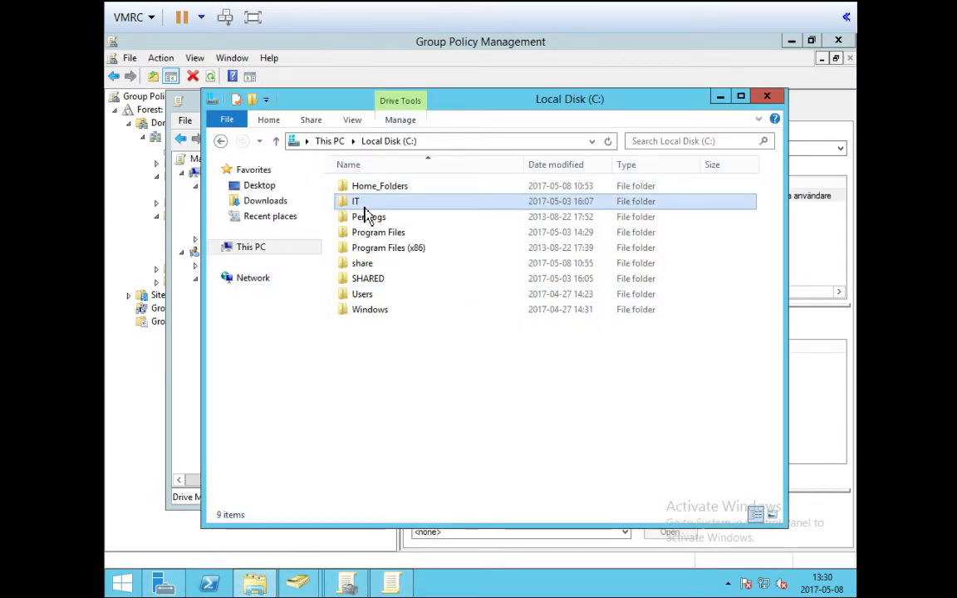
right_click(369, 207)
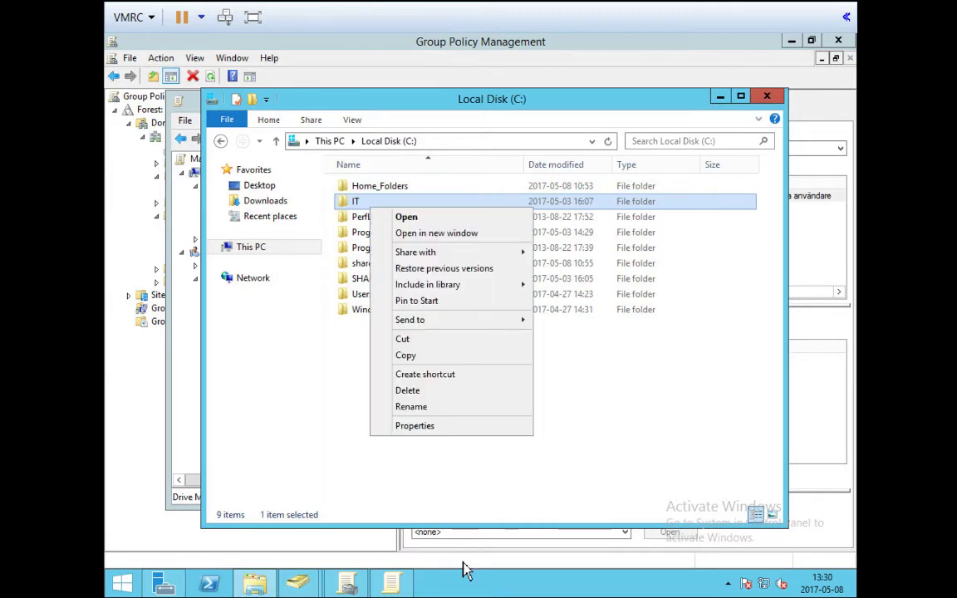
left_click(448, 426)
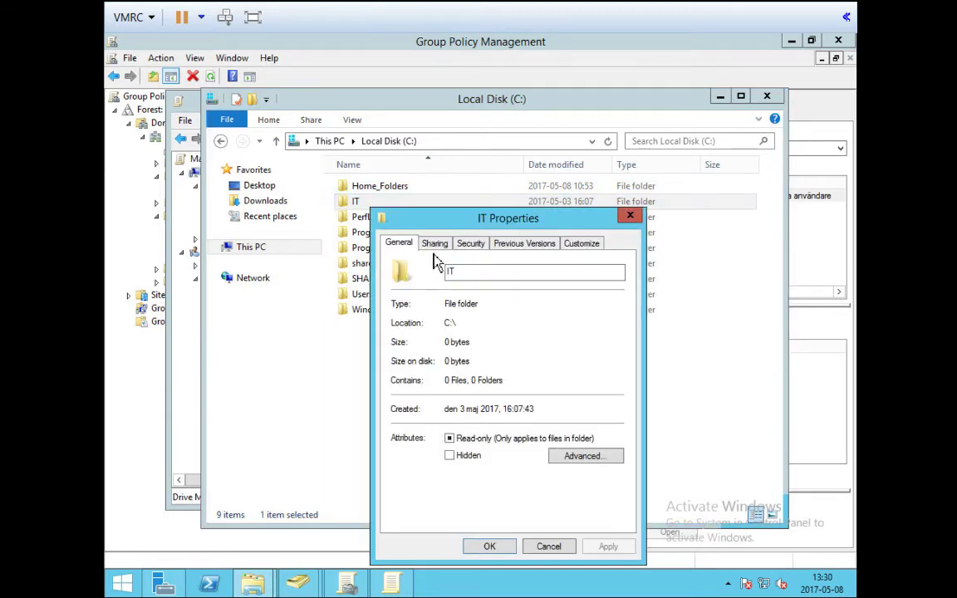
left_click(434, 244)
left_click_drag(475, 323, 390, 322)
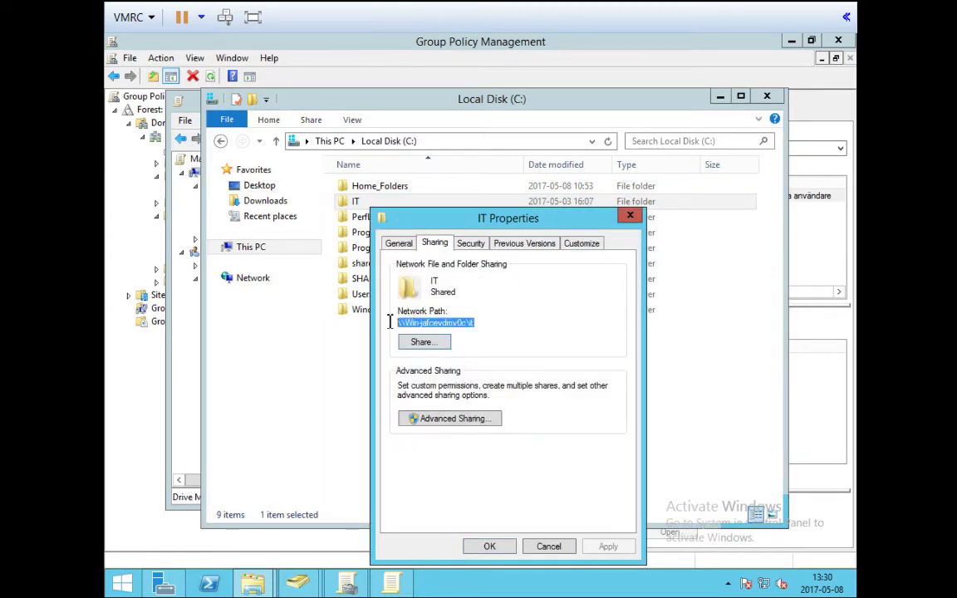
right_click(448, 326)
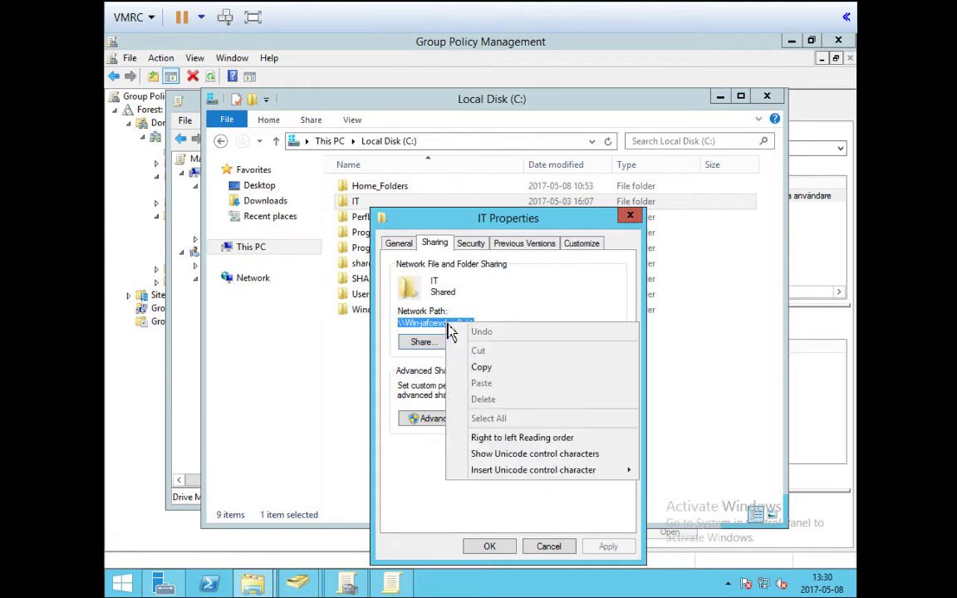
left_click(494, 367)
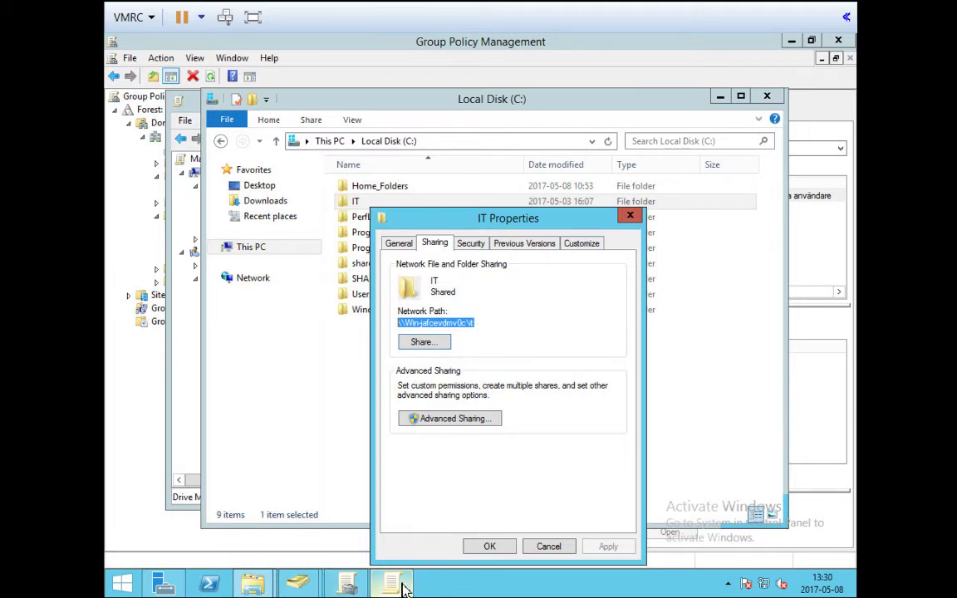
Return to the Group Policy Management Editor and set the new mapped drive's location to \\Win-jafcevdmv0c\it
left_click(356, 585)
left_click(356, 586)
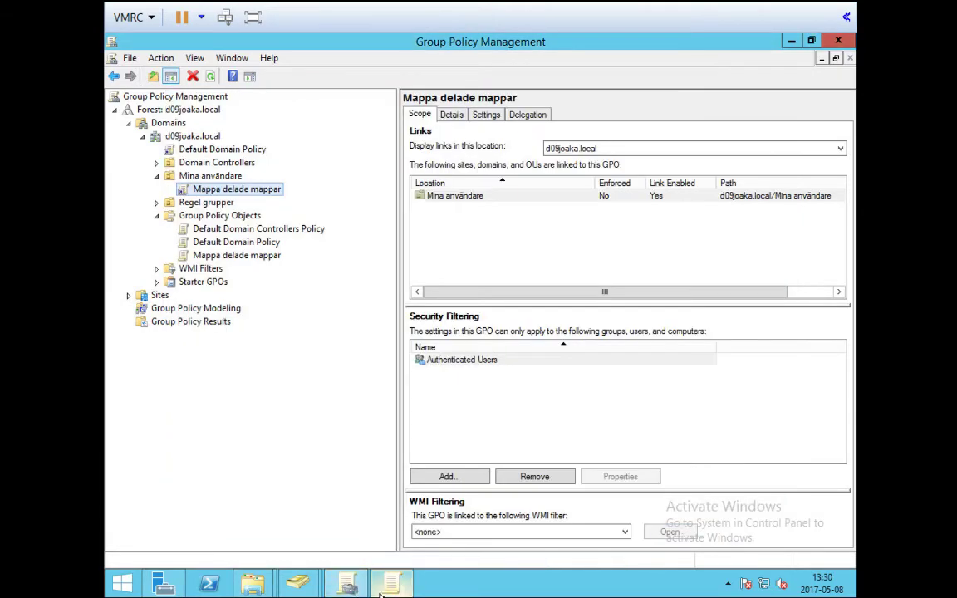
left_click(390, 583)
right_click(538, 291)
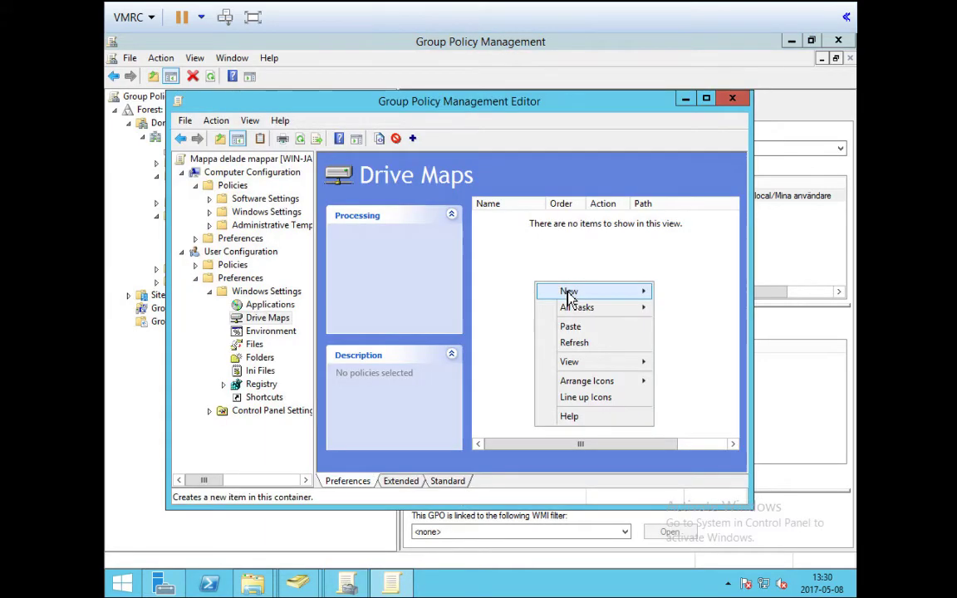
mouse_move(573, 291)
left_click(691, 292)
left_click(513, 333)
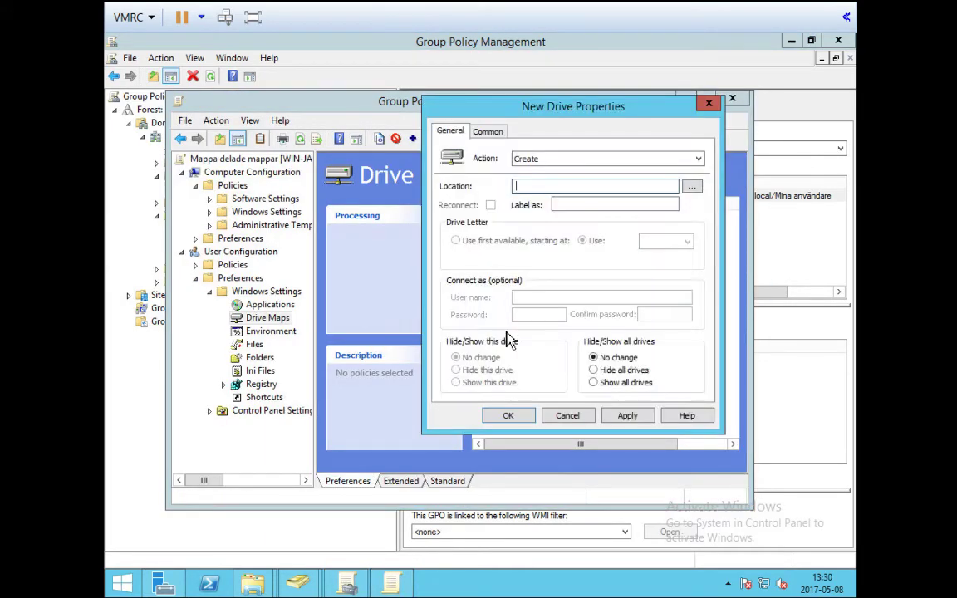
left_click(538, 188)
type("\\Win-jafcevdmv0c\\it")
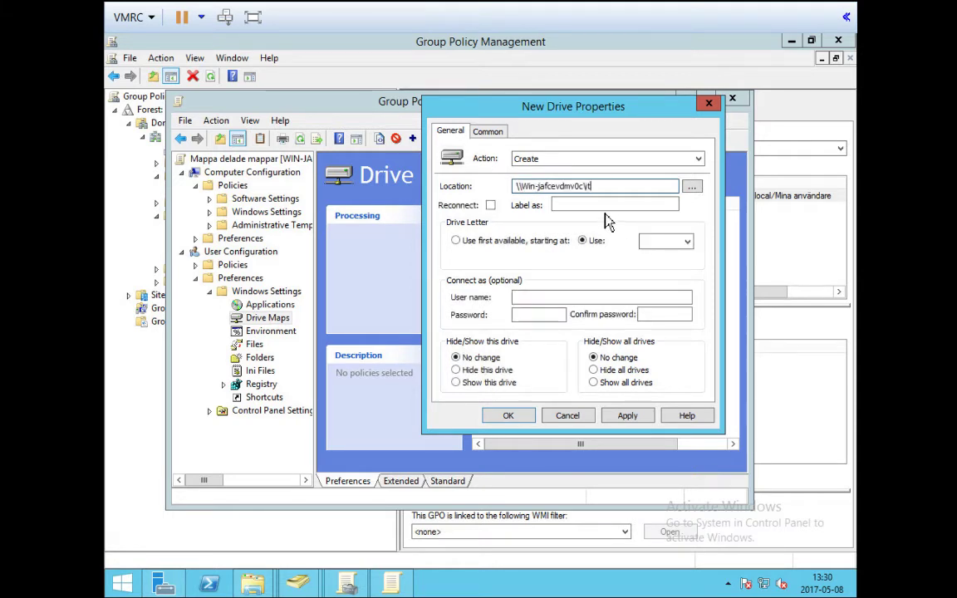
Label the mapped drive IT, let it use the first available drive letter starting at I, and apply the settings
left_click(550, 204)
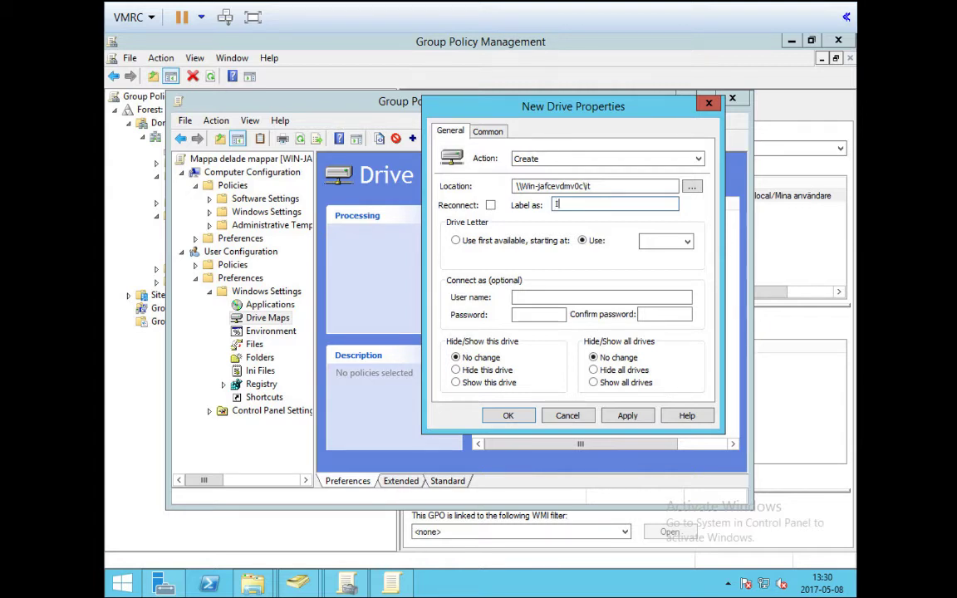
type("IT")
left_click(455, 241)
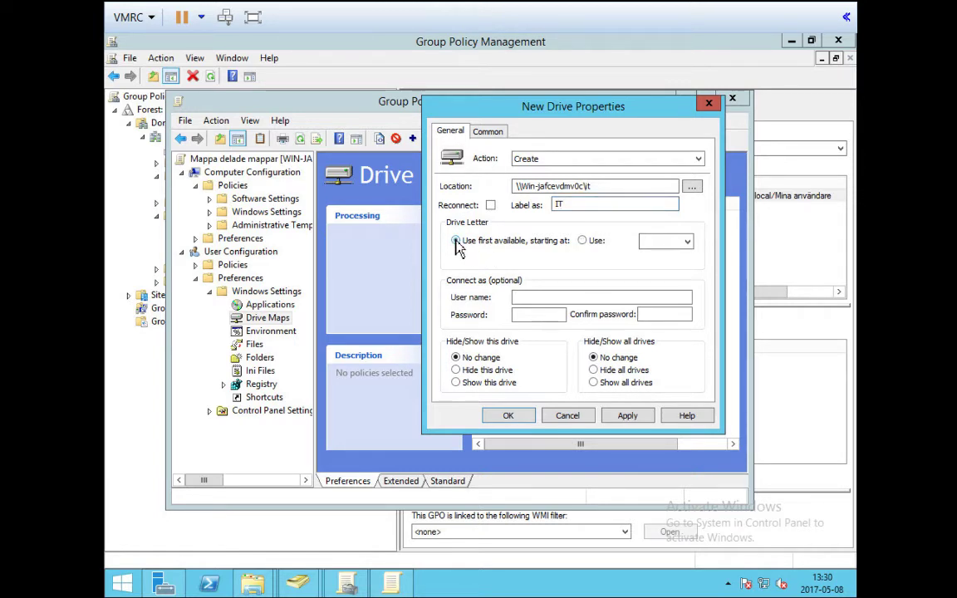
left_click(686, 249)
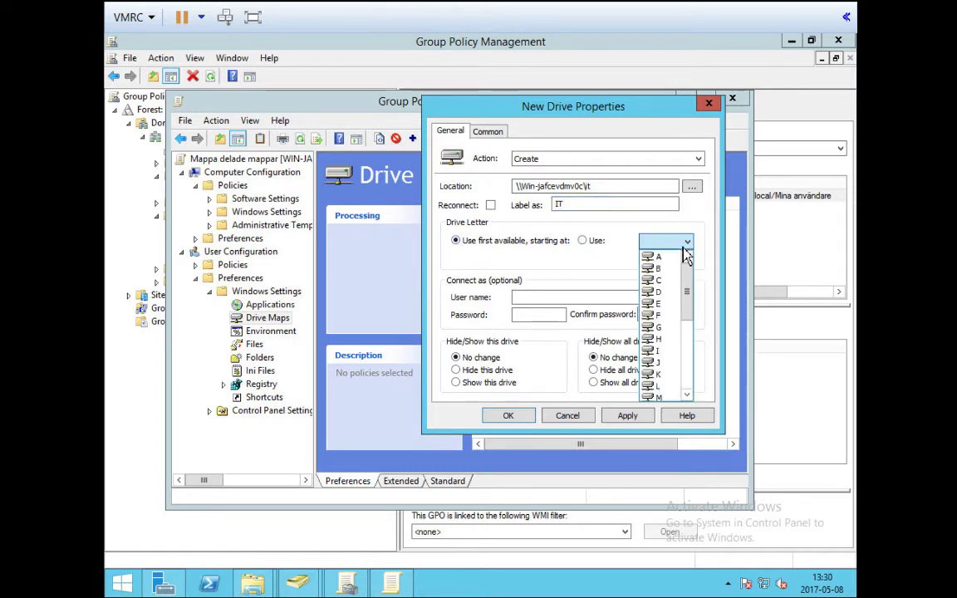
left_click(670, 353)
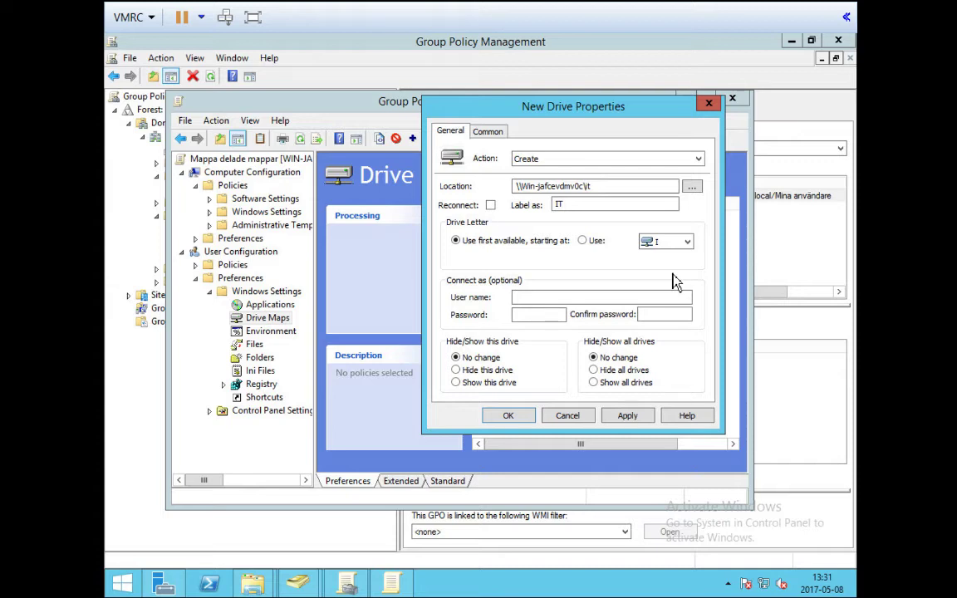
left_click(627, 415)
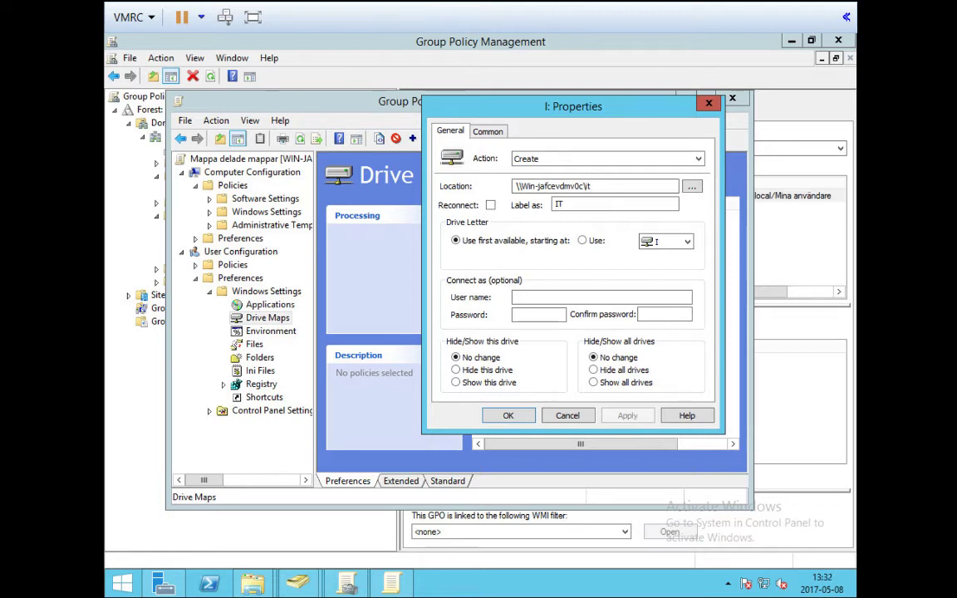
Enable item-level targeting for the I: drive mapping and add a security group targeting item
left_click(487, 132)
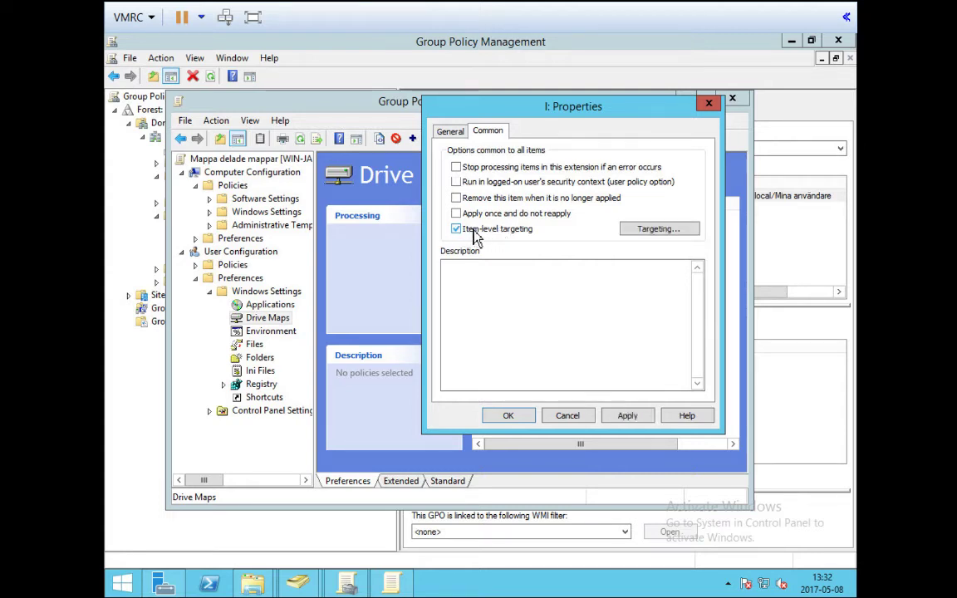
left_click(474, 232)
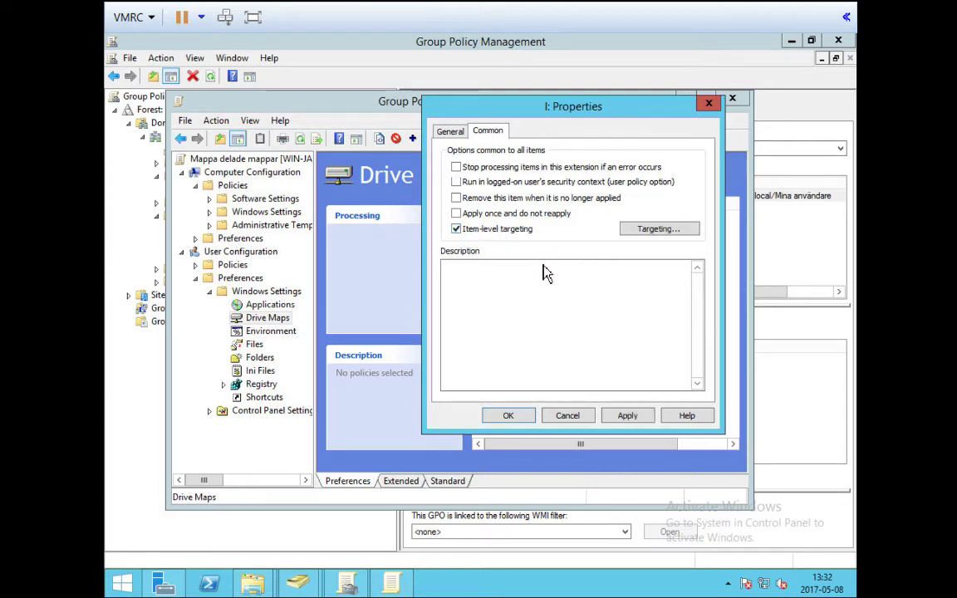
left_click(658, 237)
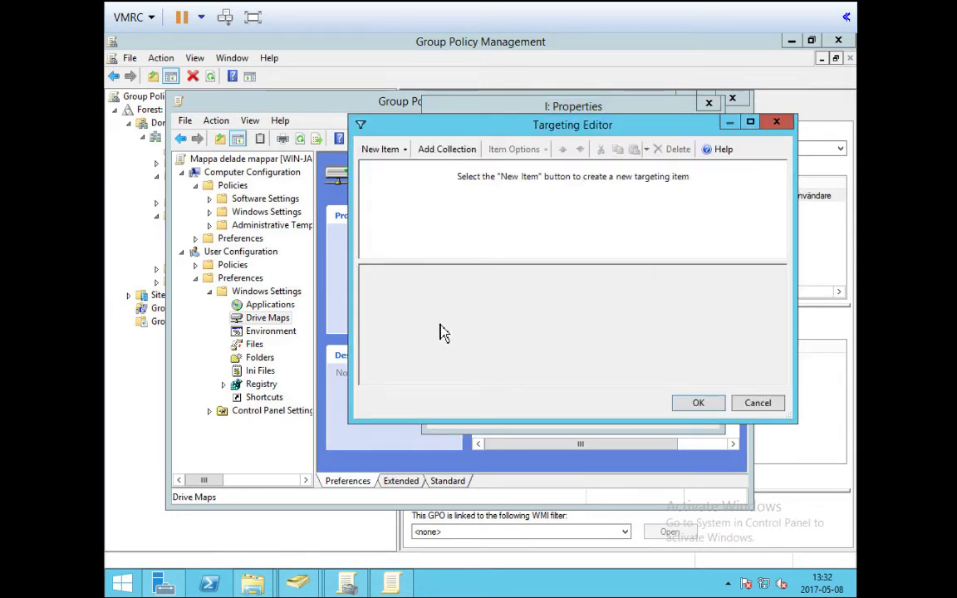
left_click(404, 151)
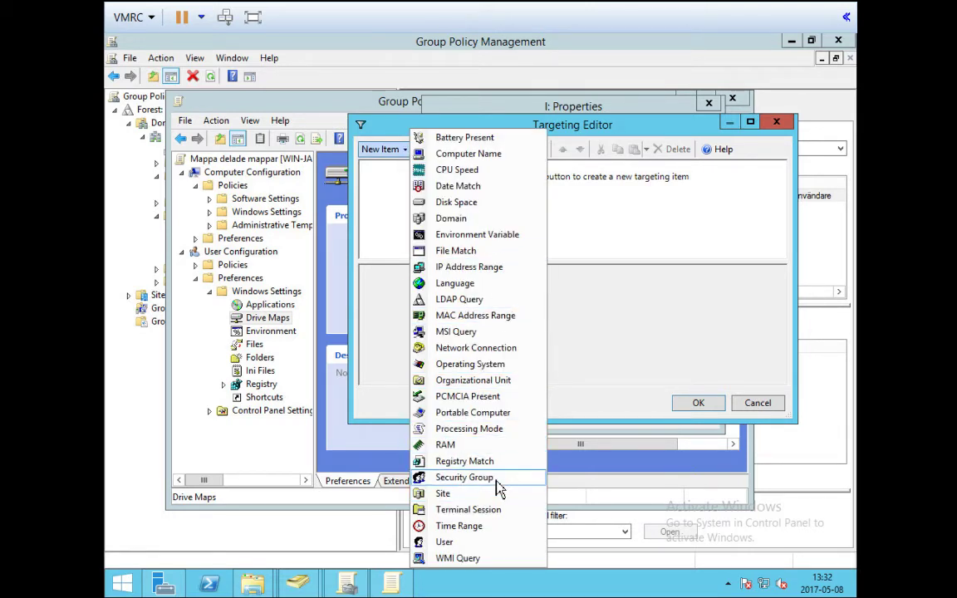
left_click(465, 477)
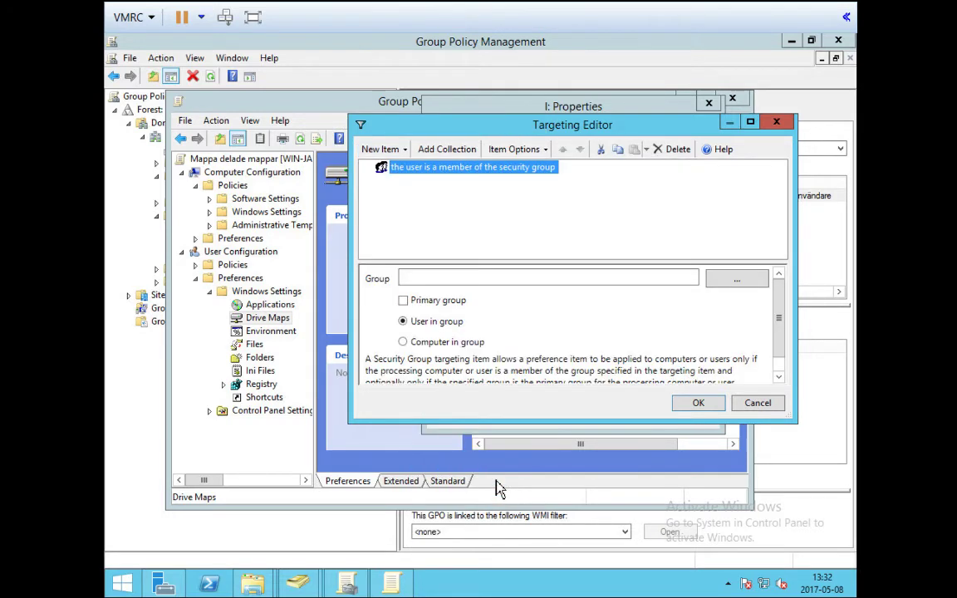
Search for groups starting with "share" and assign share_IT_IT_FC to the security group targeting item
left_click(737, 285)
left_click(411, 306)
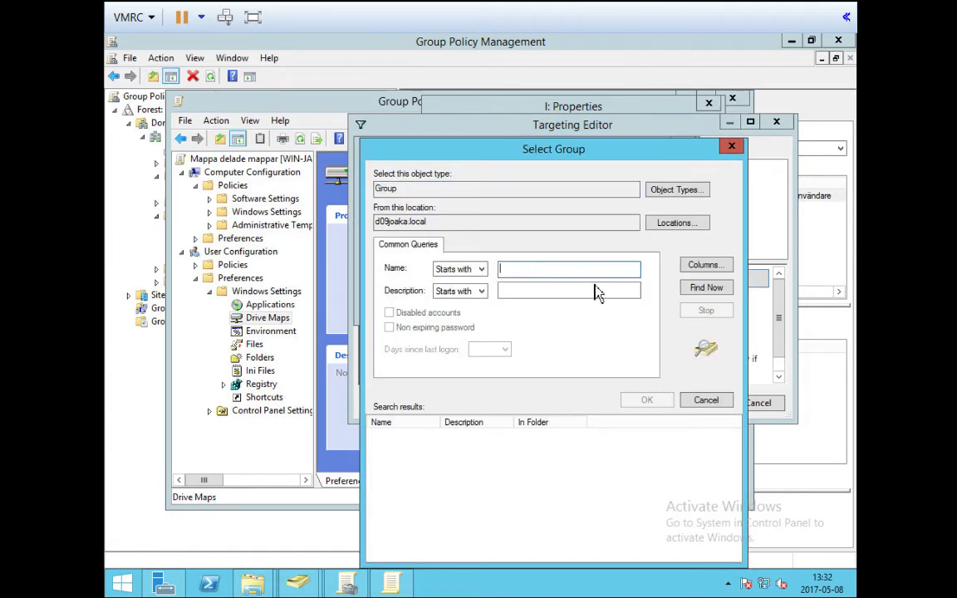
type("share")
left_click(706, 288)
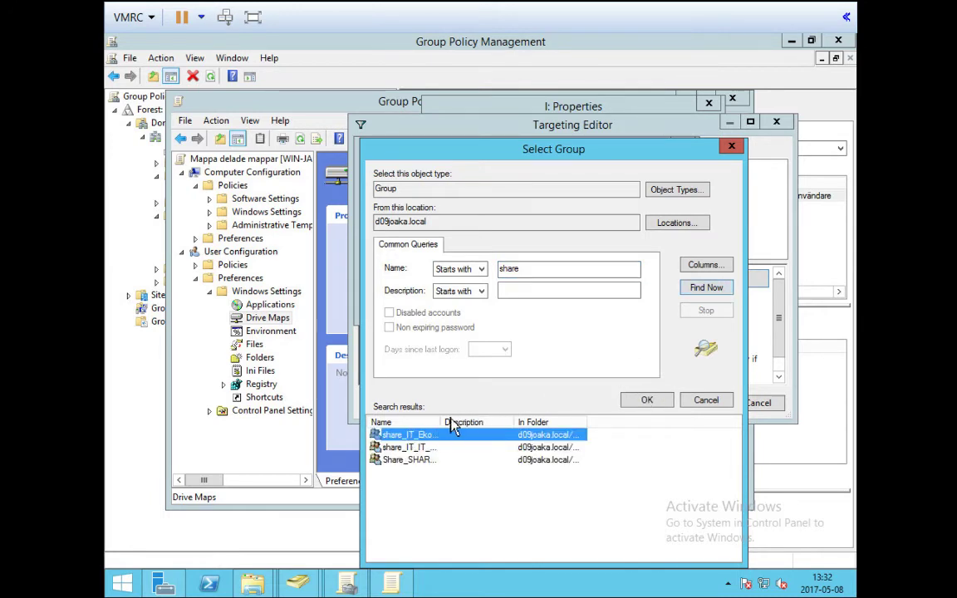
left_click_drag(443, 422, 519, 423)
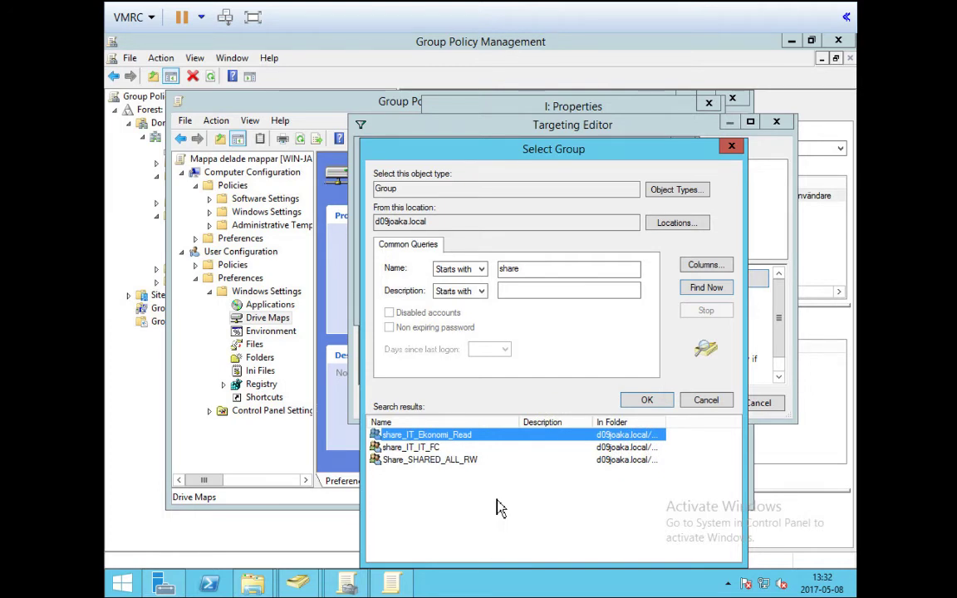
left_click(395, 449)
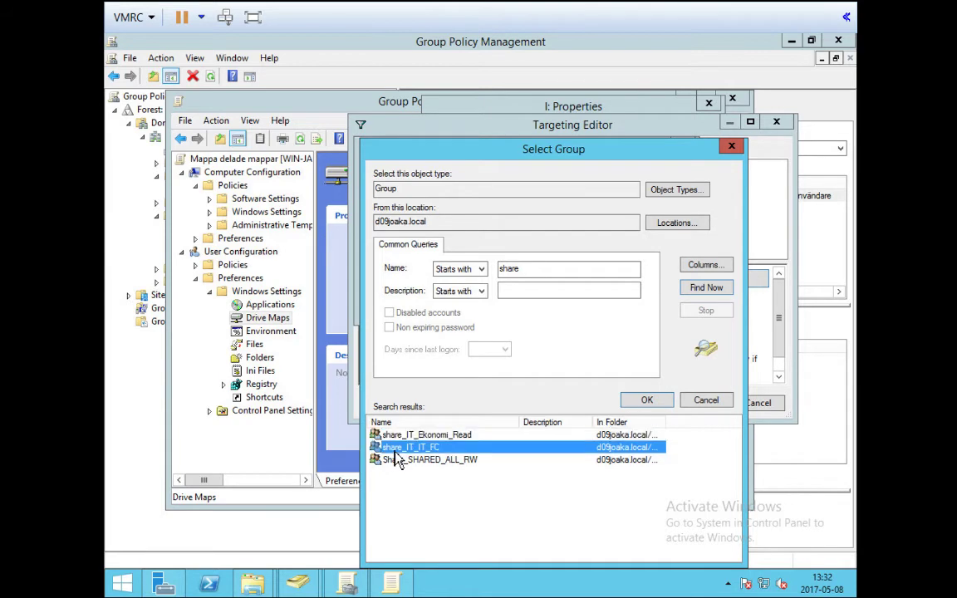
left_click(646, 402)
left_click(615, 313)
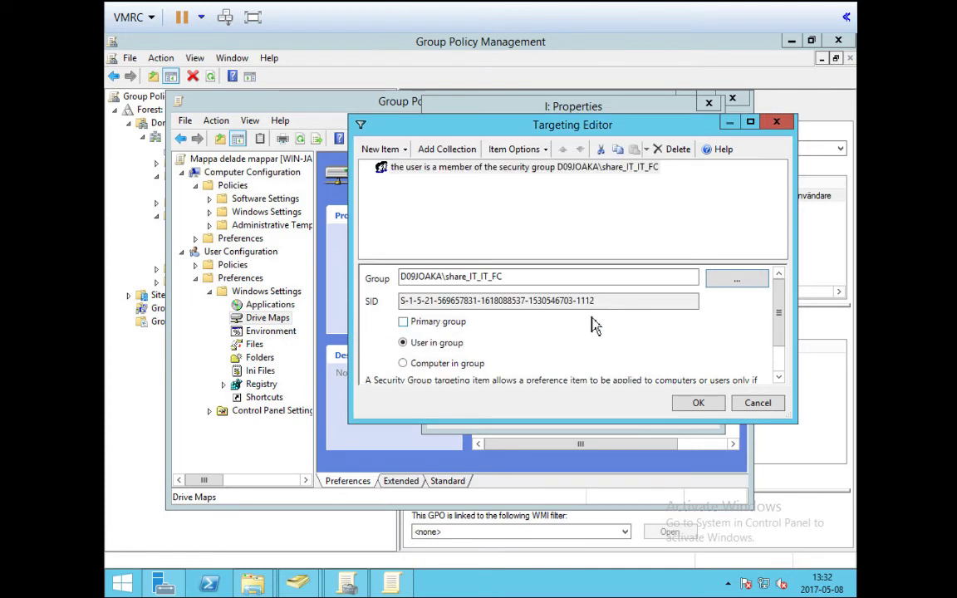
Add a second security group targeting item and assign it share_IT_Ekonomi_Read, found by searching for groups starting with "share"
left_click(388, 148)
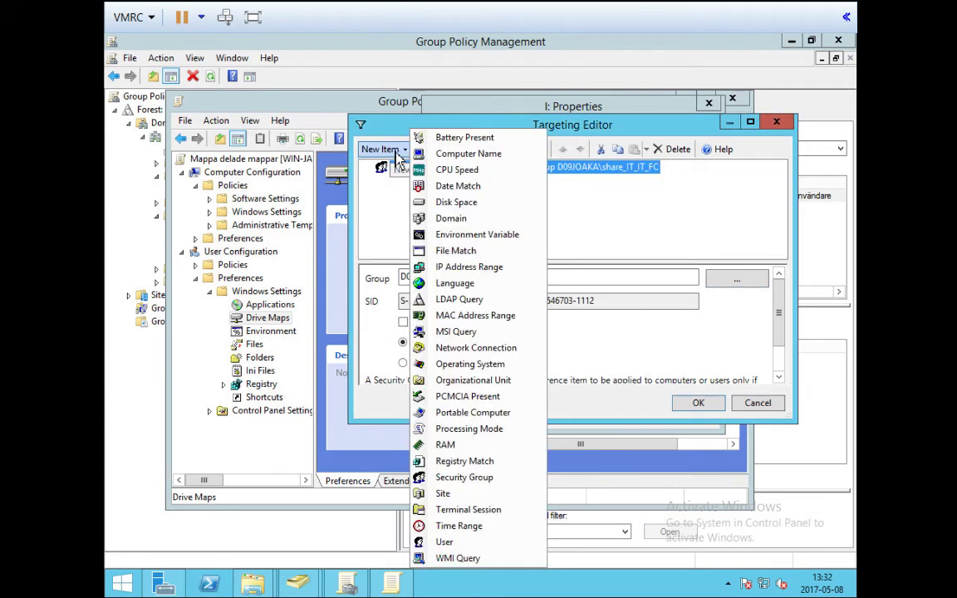
left_click(465, 478)
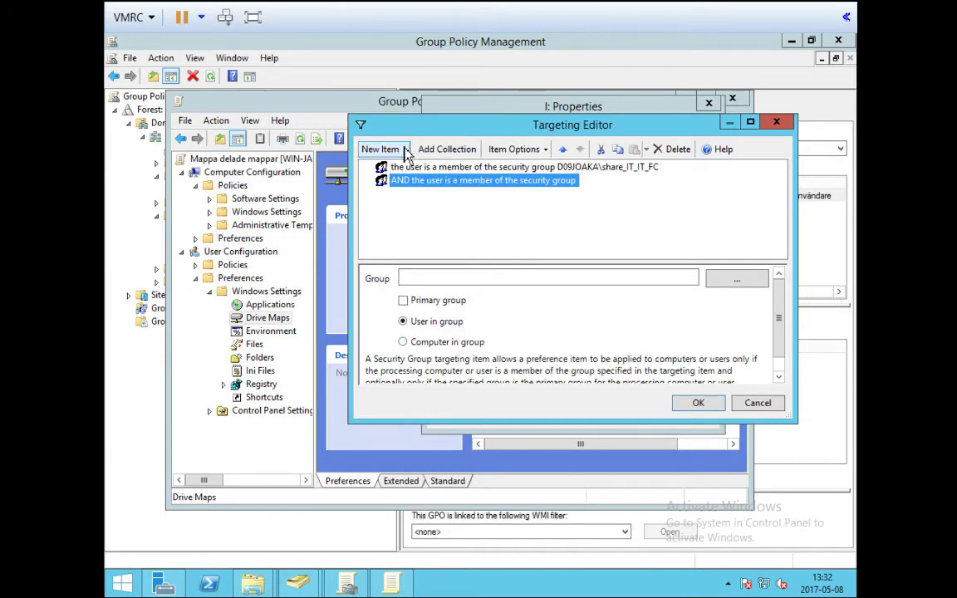
left_click(736, 281)
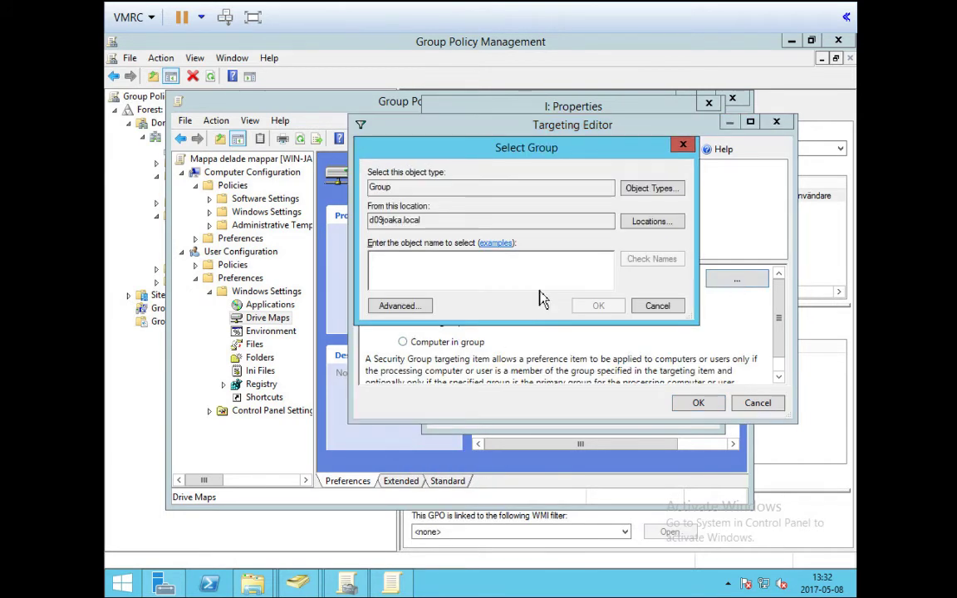
left_click(397, 305)
left_click(506, 268)
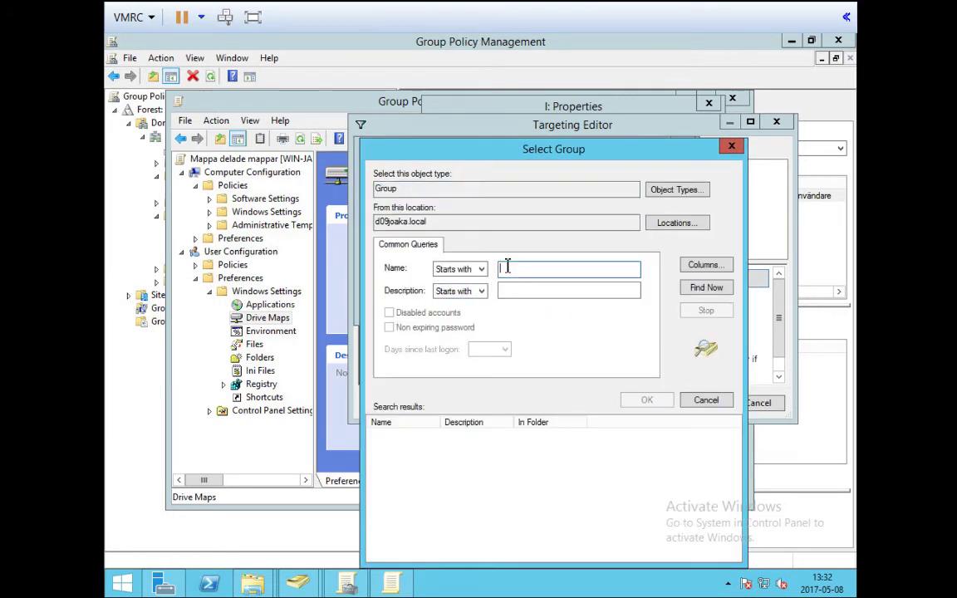
type("share")
left_click(705, 287)
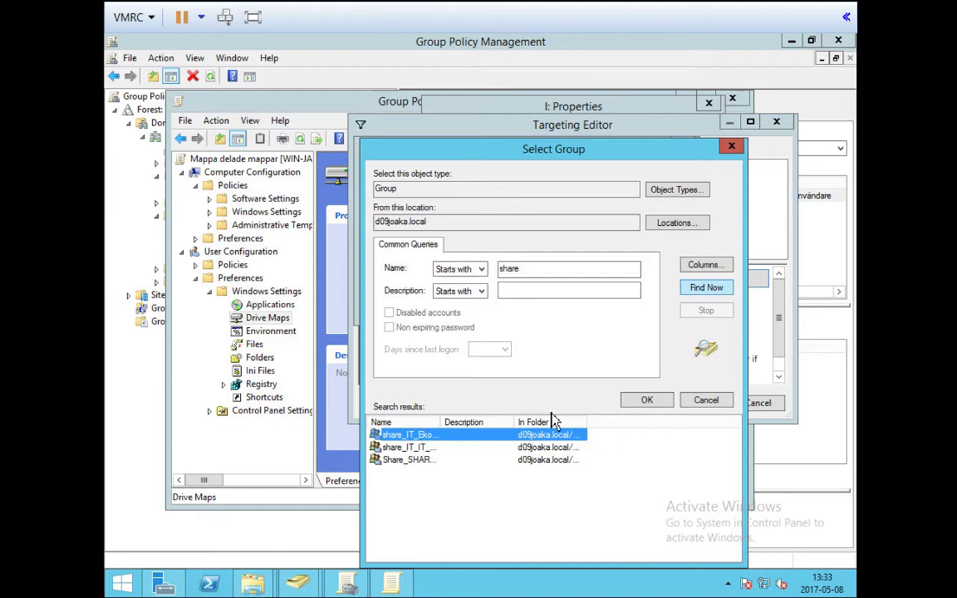
double_click(434, 434)
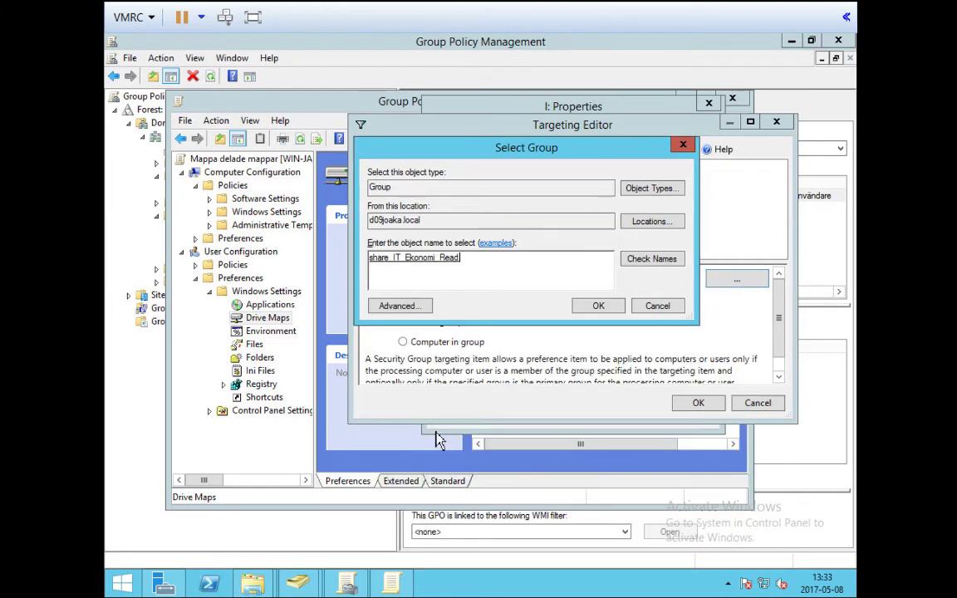
left_click(598, 307)
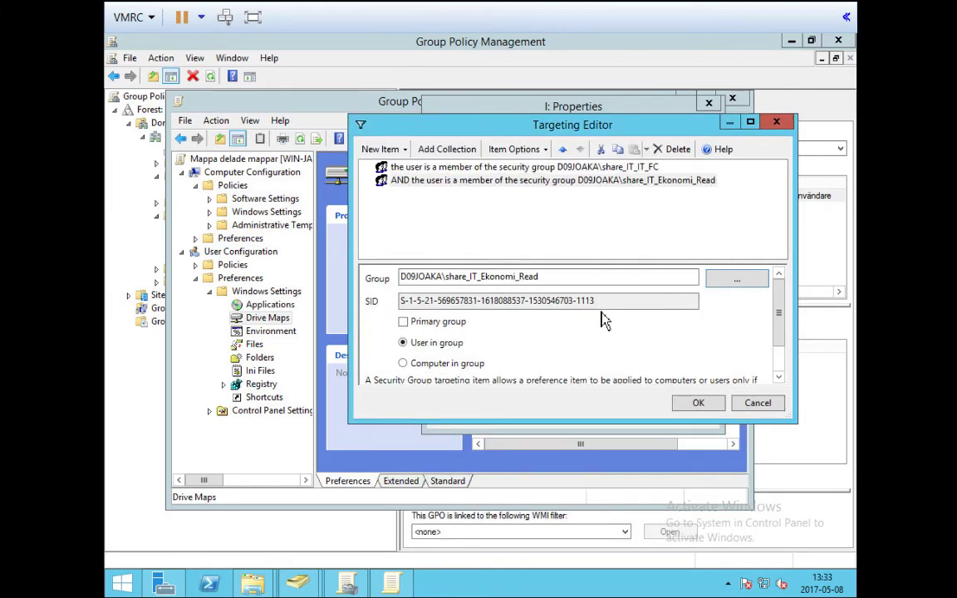
Set the share_IT_Ekonomi_Read targeting item's condition to Or, accept the targeting, and apply and close the I: drive mapping's properties
left_click(419, 181)
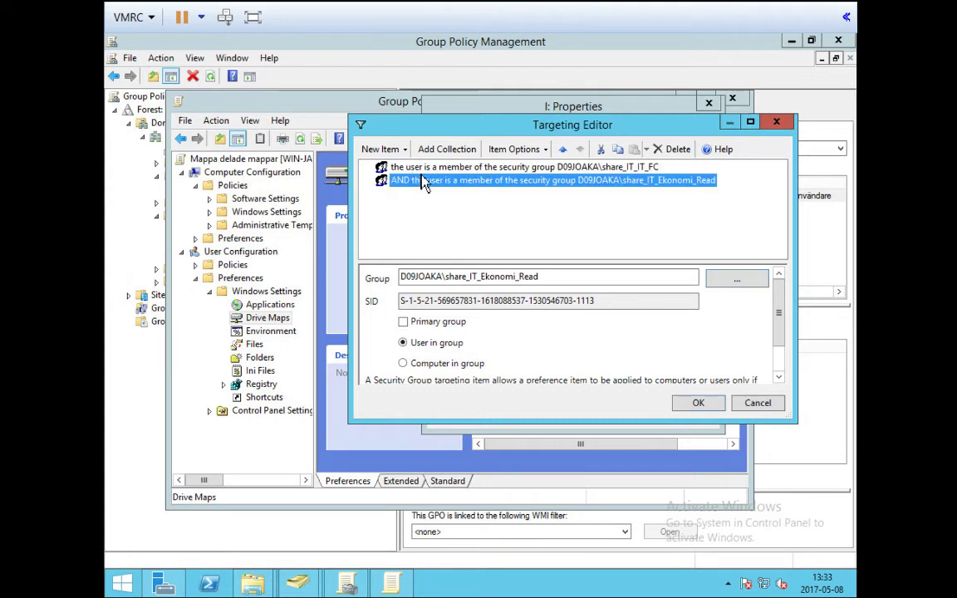
key("Up")
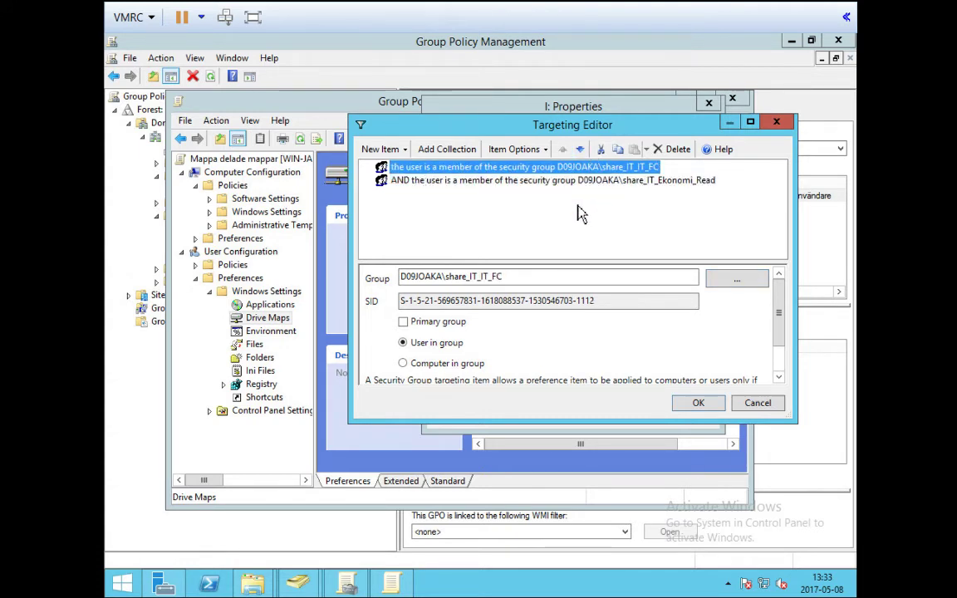
left_click(444, 186)
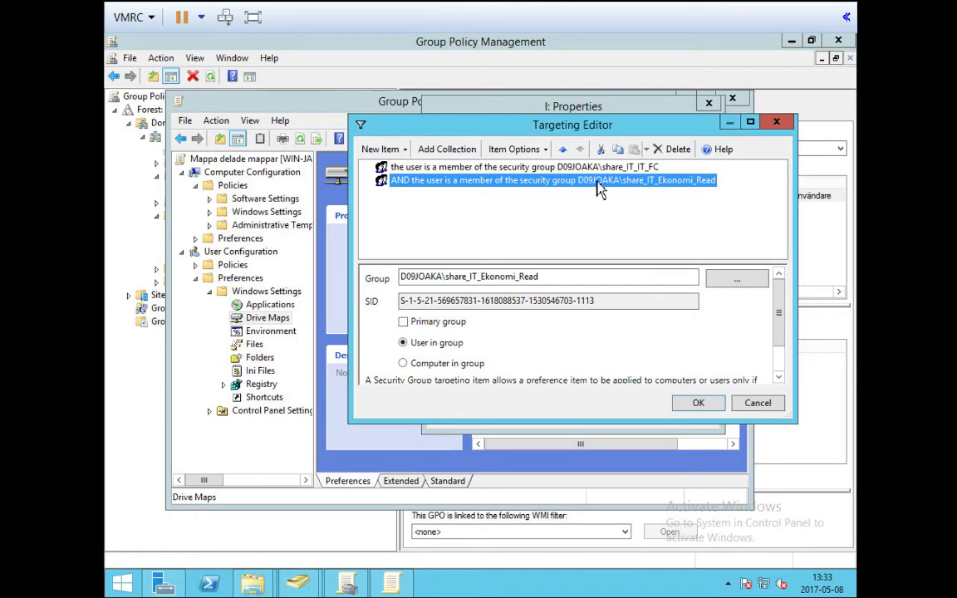
right_click(403, 184)
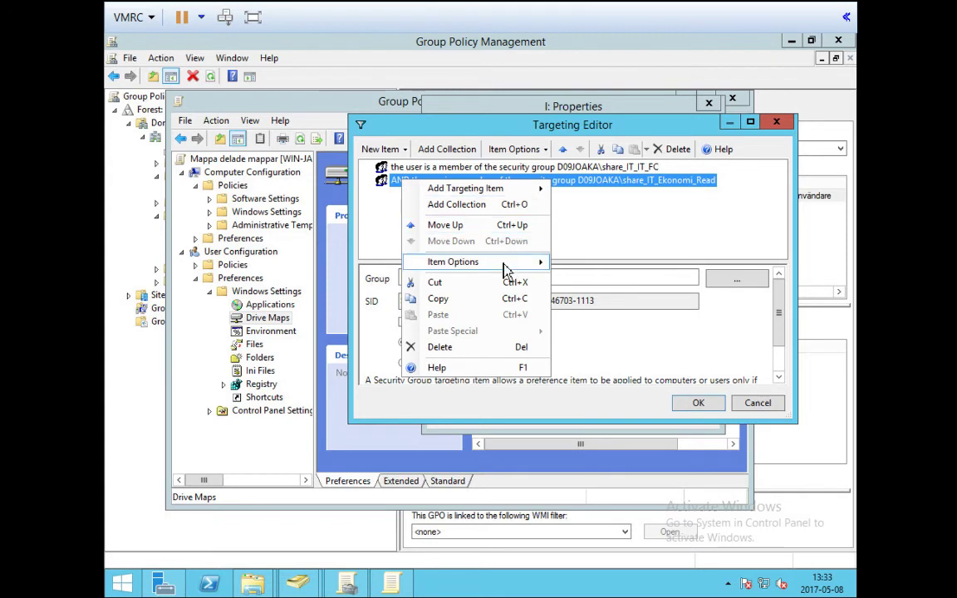
mouse_move(506, 271)
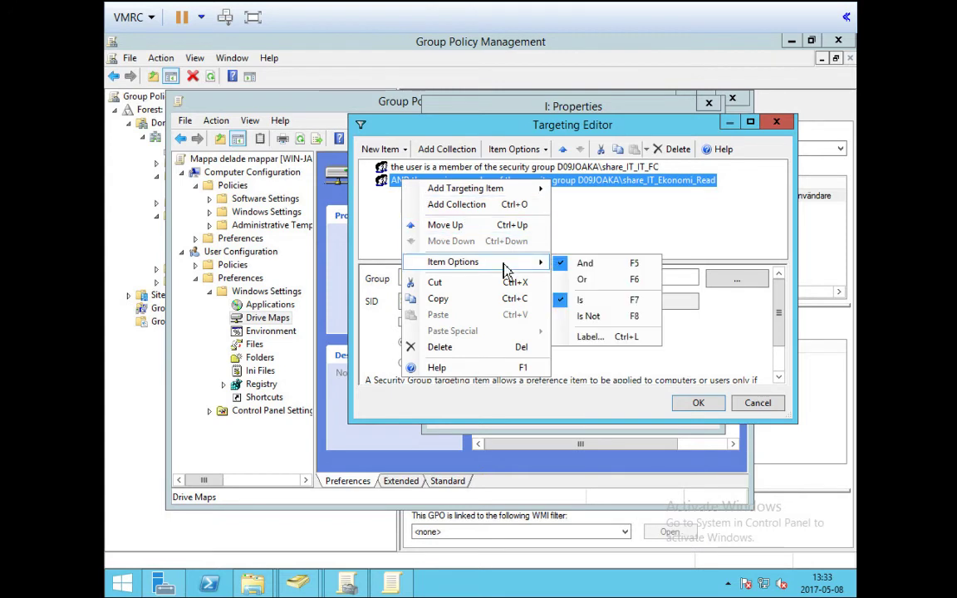
left_click(586, 284)
left_click(700, 406)
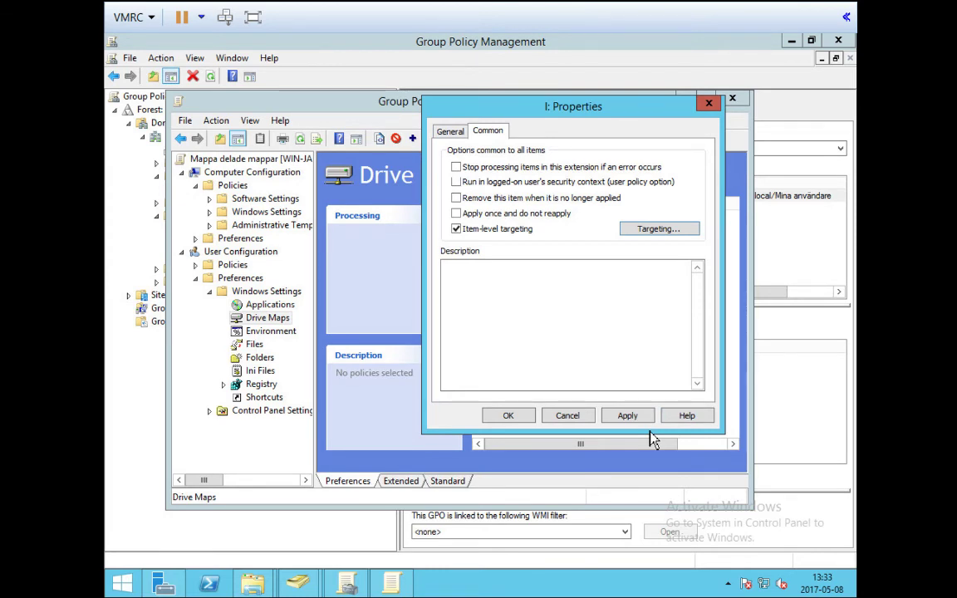
left_click(625, 417)
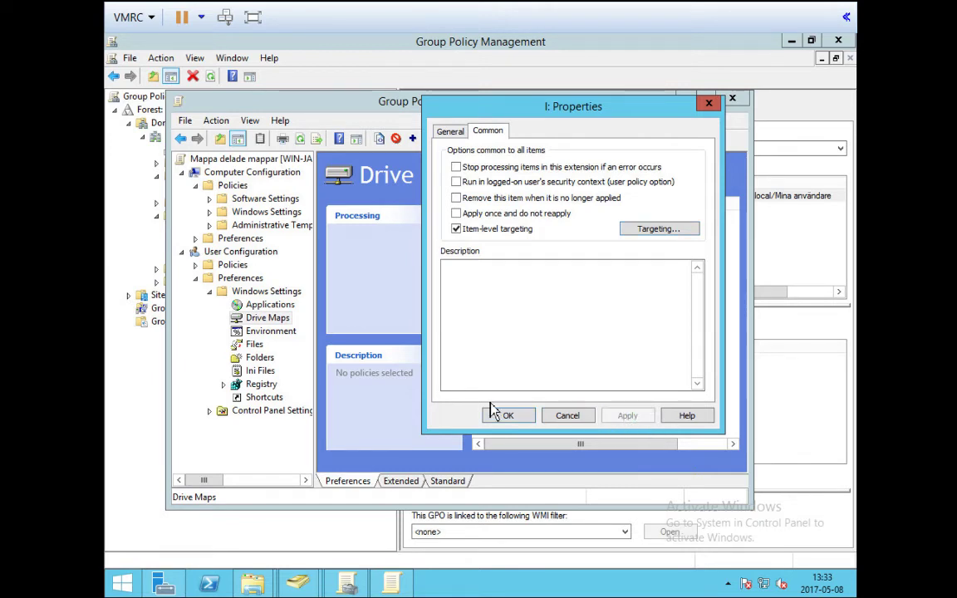
left_click(511, 417)
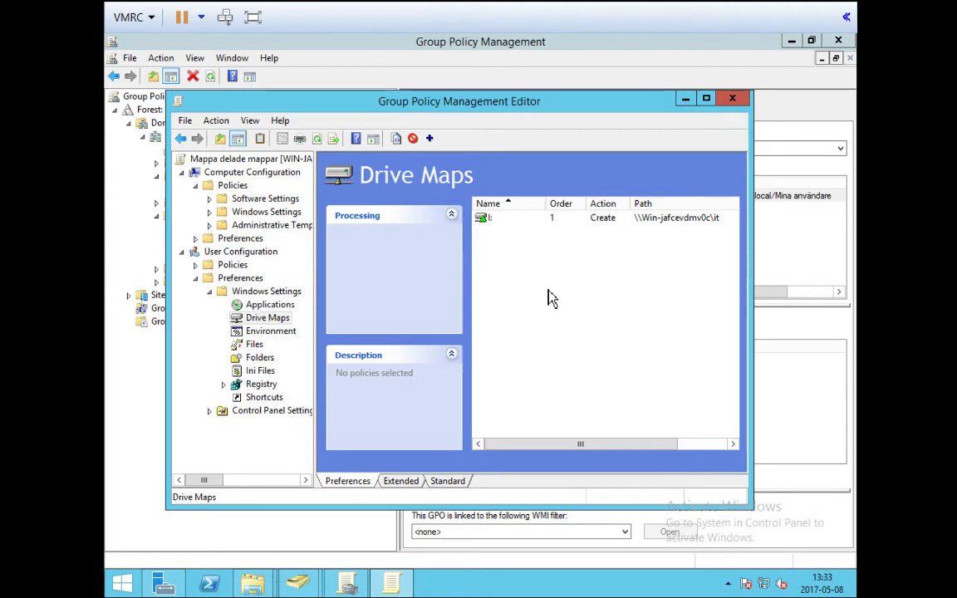
Start a second mapped drive in Drive Maps with its action set to Create
right_click(499, 277)
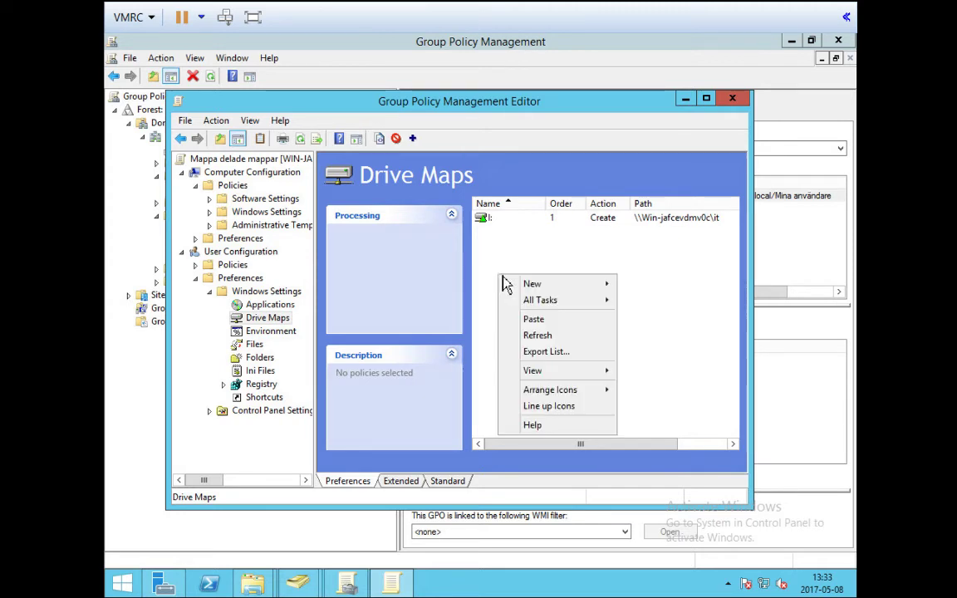
mouse_move(606, 283)
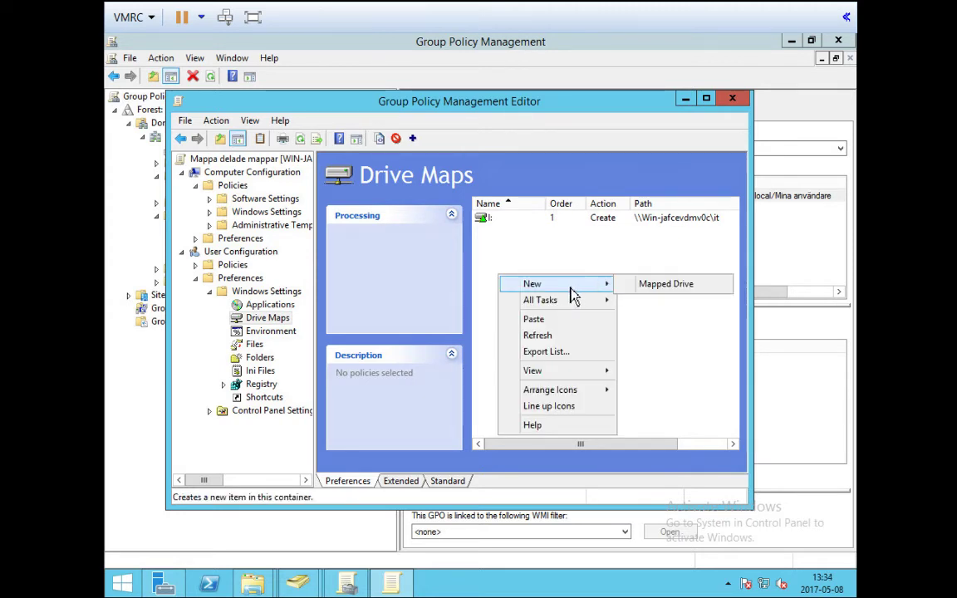
left_click(653, 289)
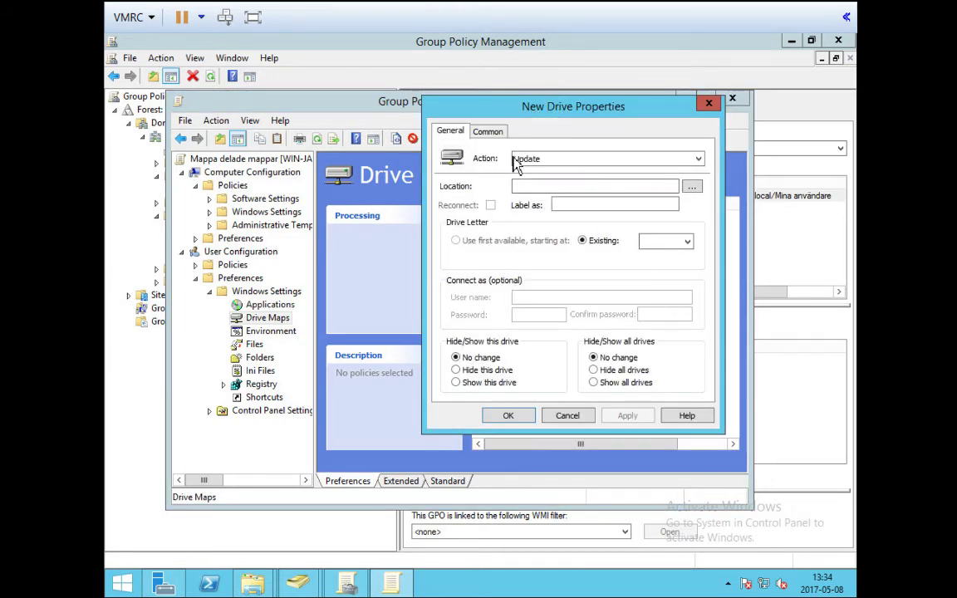
left_click(526, 160)
left_click(538, 171)
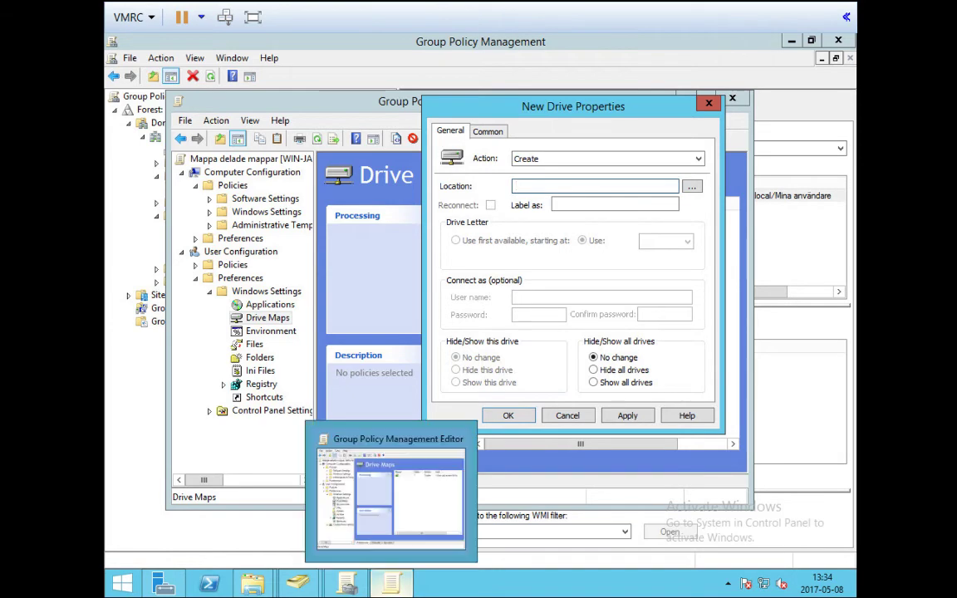
Switch to File Explorer and copy the network path from the sharing properties of the SHARED folder on C:
mouse_move(252, 584)
left_click(239, 538)
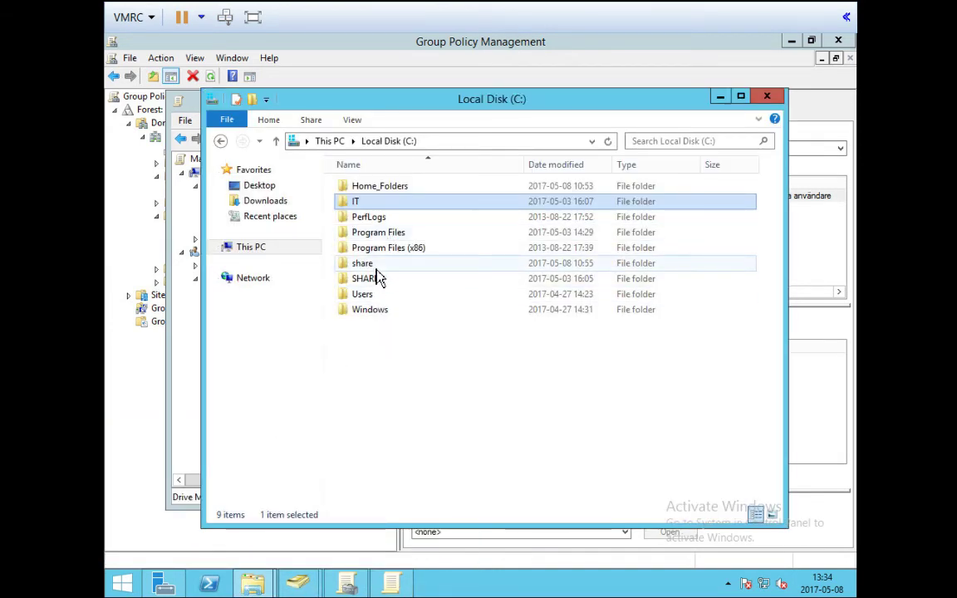
right_click(375, 282)
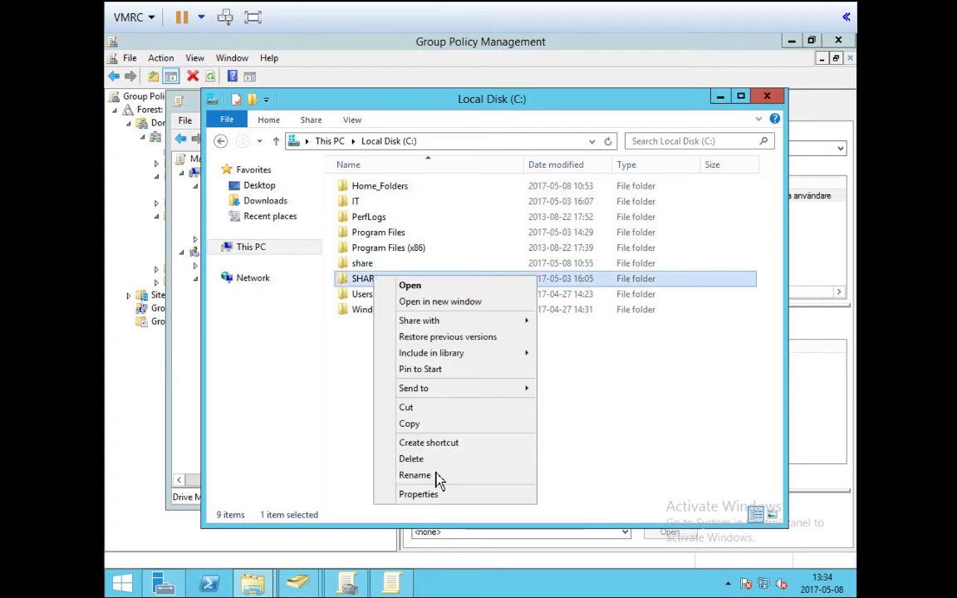
left_click(429, 499)
left_click(438, 245)
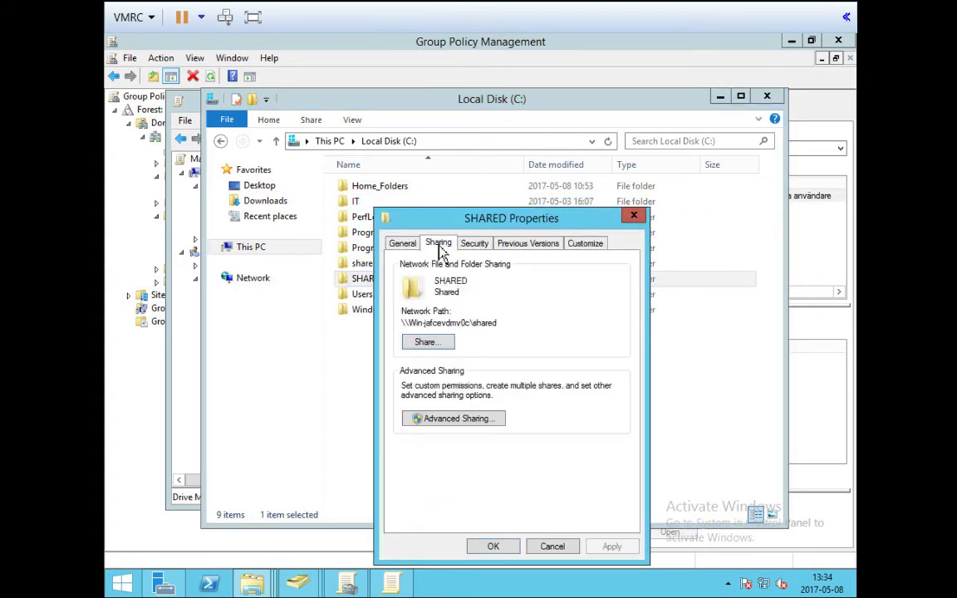
left_click_drag(519, 325, 397, 322)
key("ctrl+c")
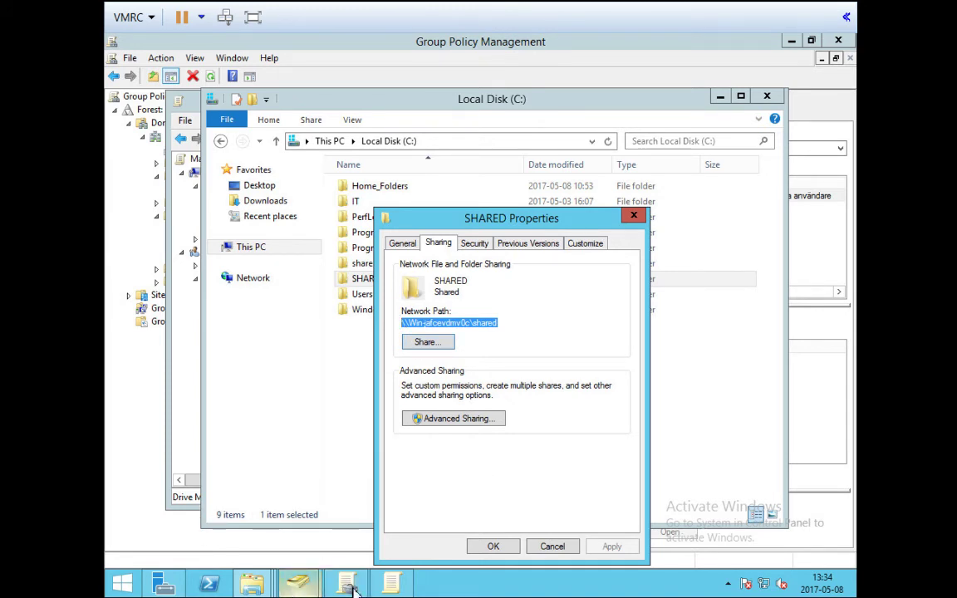
Return to the Group Policy Management Editor and set the open new drive's location to \\Win-jafcevdmv0c\shared
left_click(396, 591)
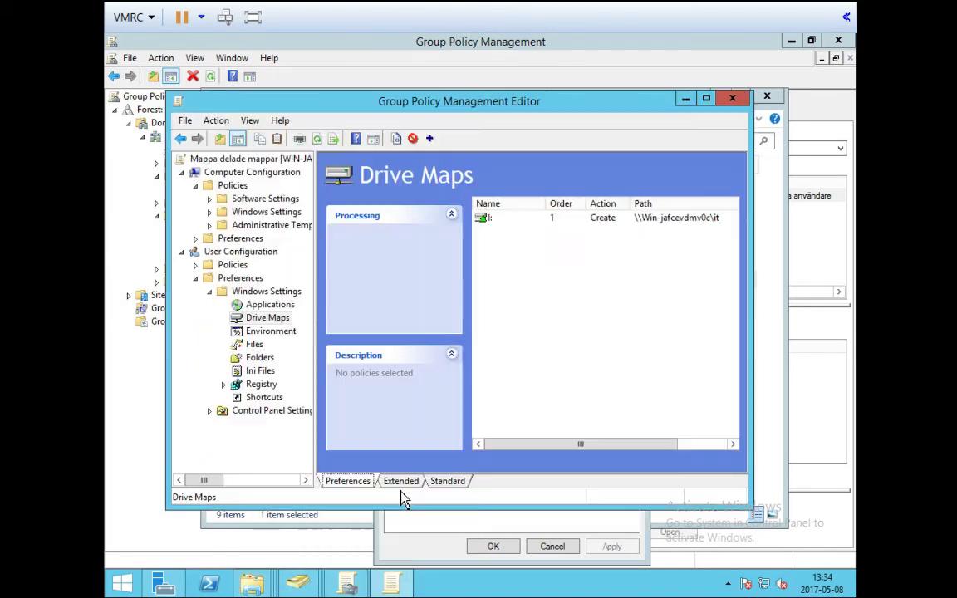
right_click(519, 282)
mouse_move(635, 292)
left_click(669, 286)
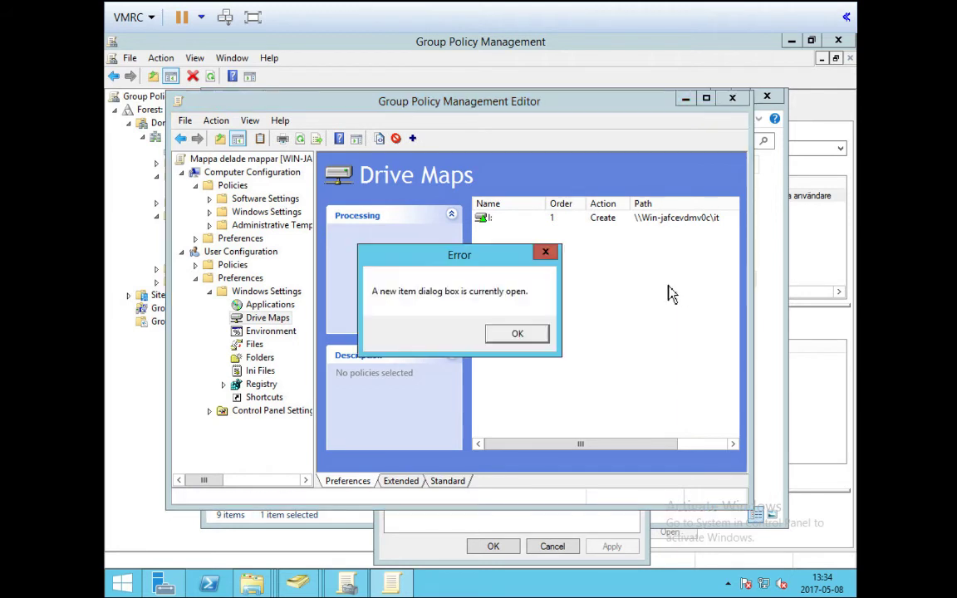
left_click(506, 336)
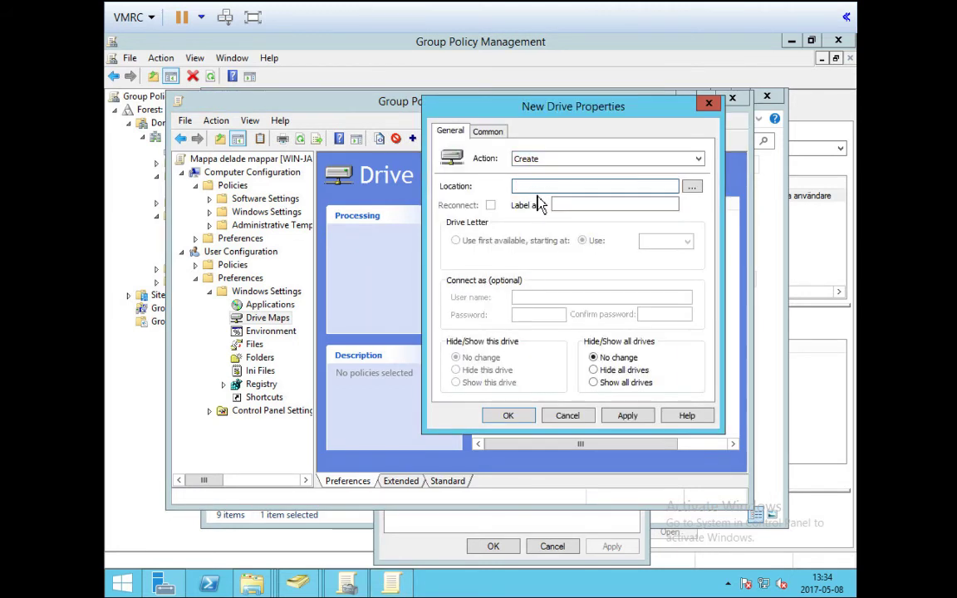
key("ctrl+v")
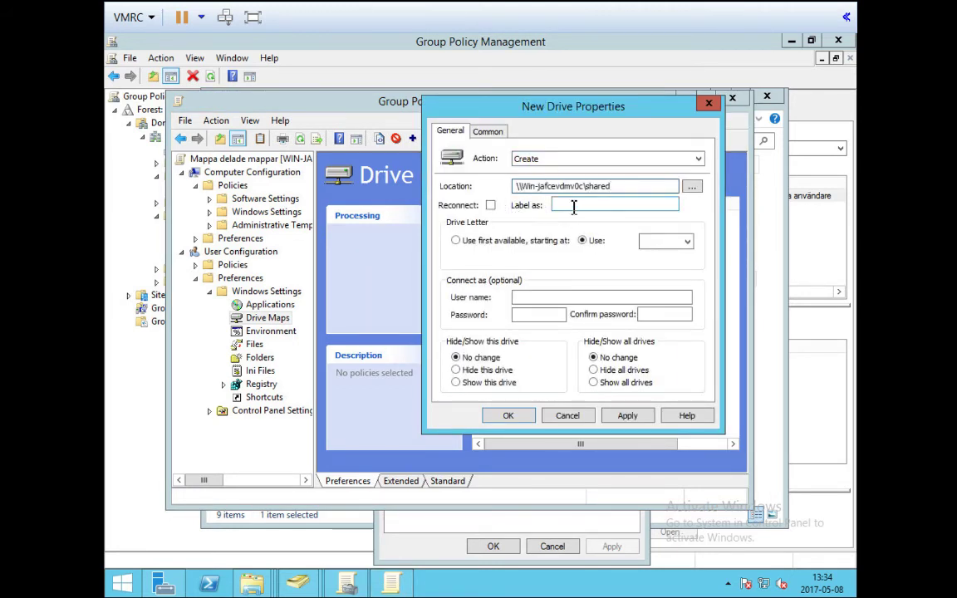
Label the mapped drive Shared, let it use the first available drive letter starting at I, and apply and close its properties
left_click(573, 206)
type("Sha")
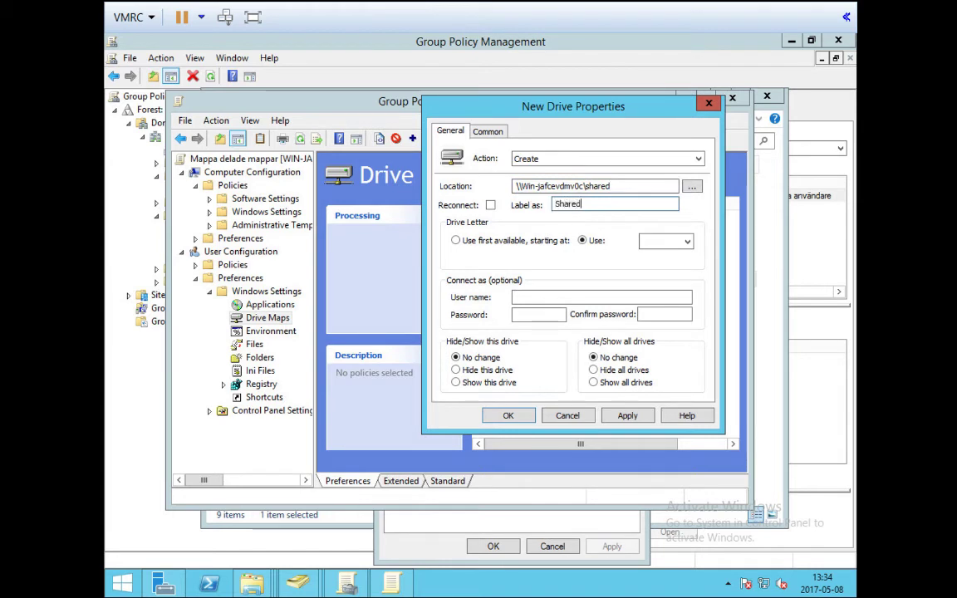
type("red")
left_click(490, 241)
left_click(668, 243)
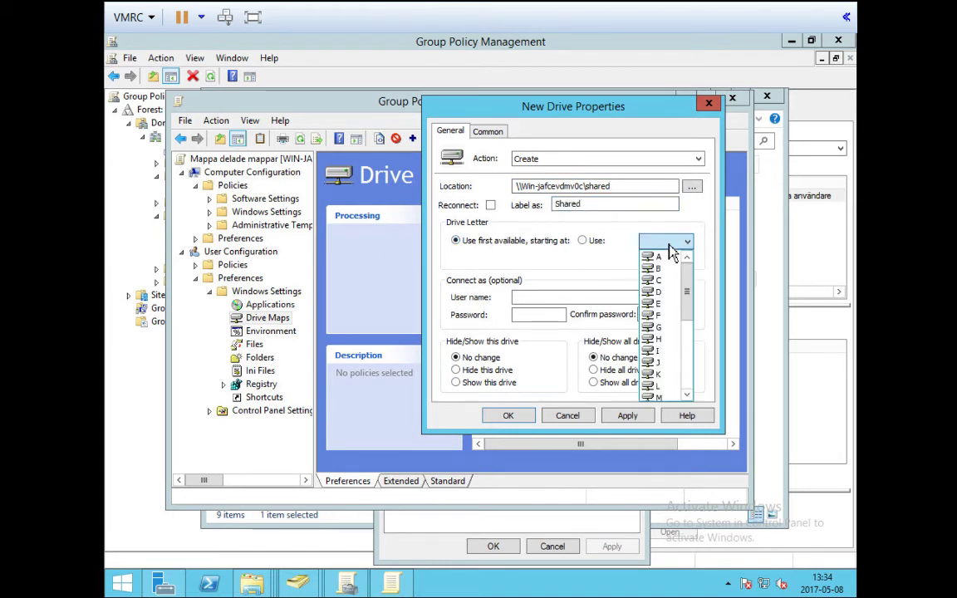
left_click(673, 353)
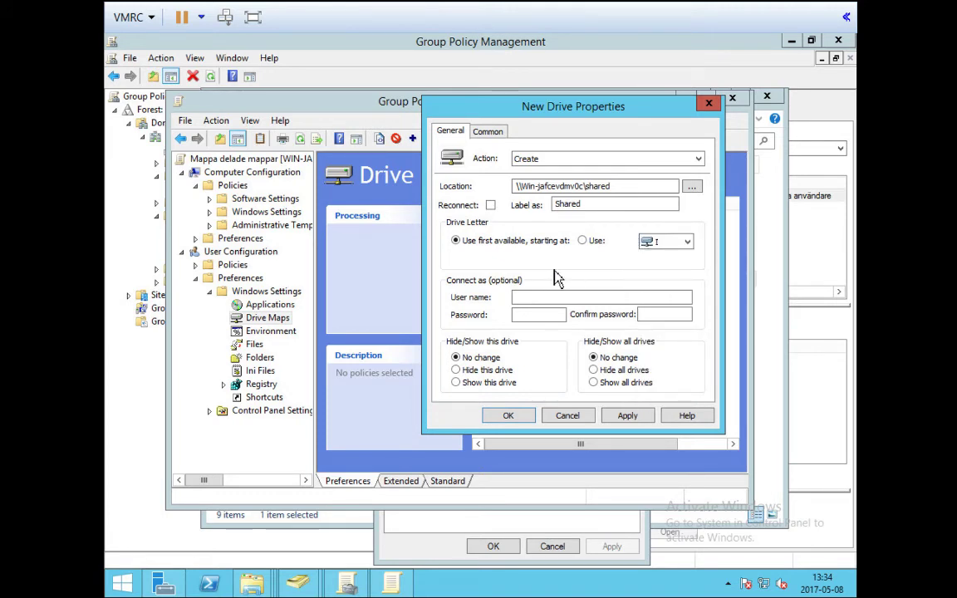
left_click(633, 422)
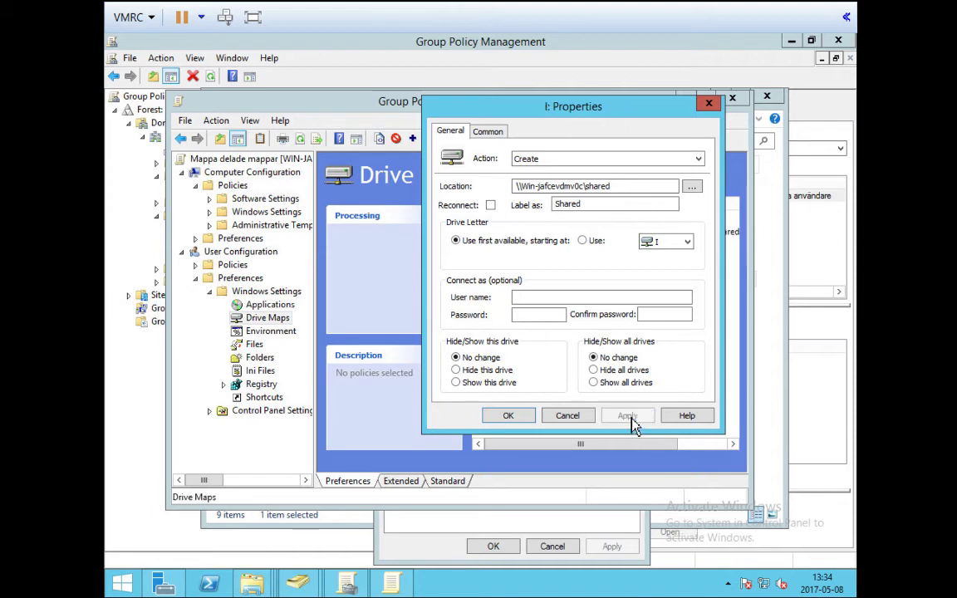
left_click(504, 417)
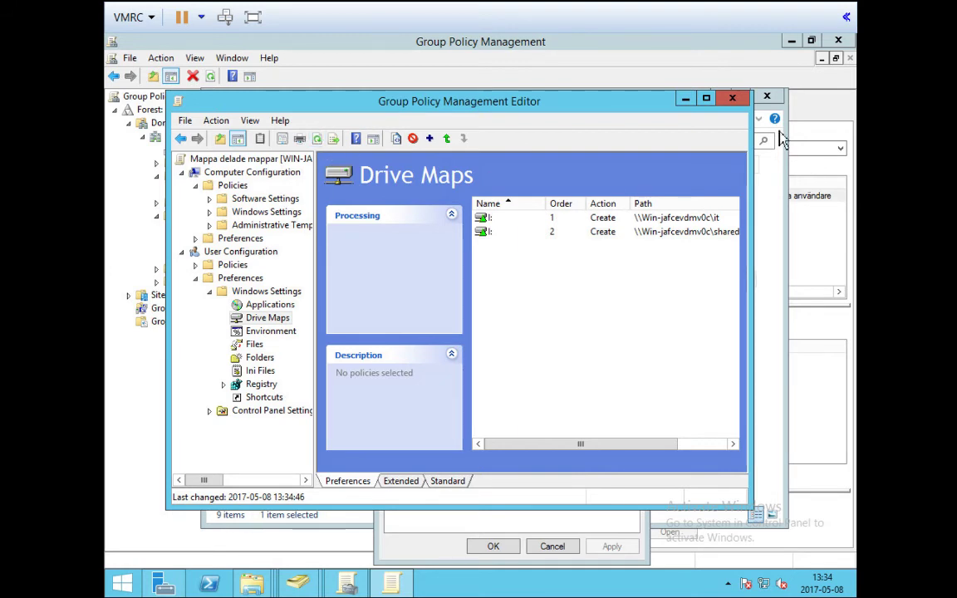
Close the Group Policy Management Editor and switch through Group Policy Management to Server Manager
left_click(736, 103)
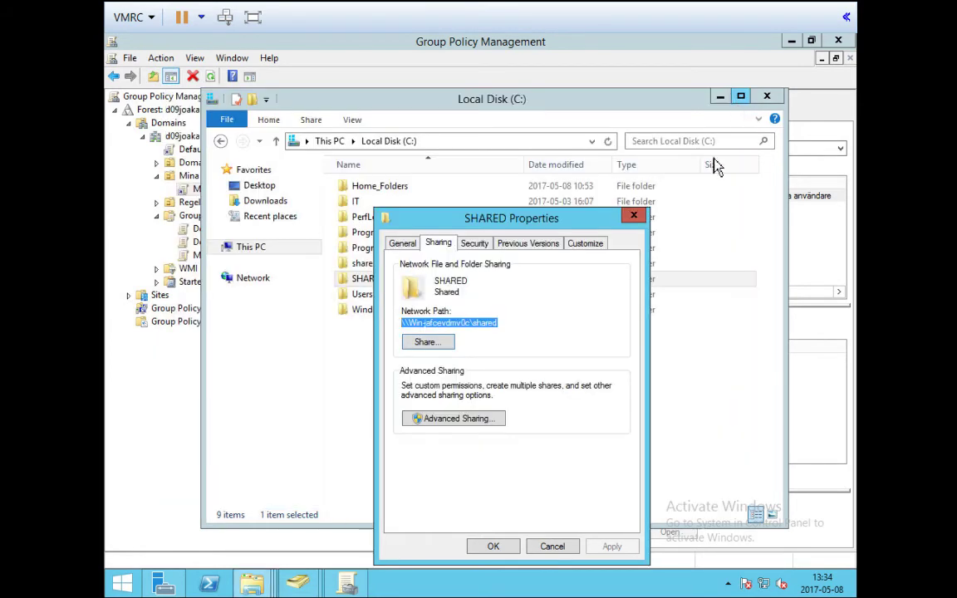
left_click(347, 584)
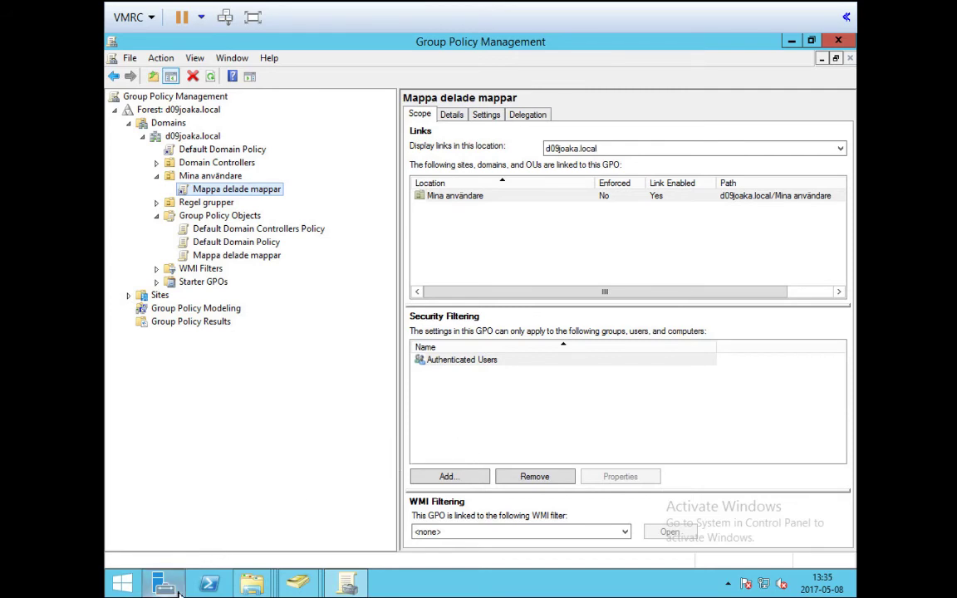
mouse_move(164, 585)
left_click(256, 515)
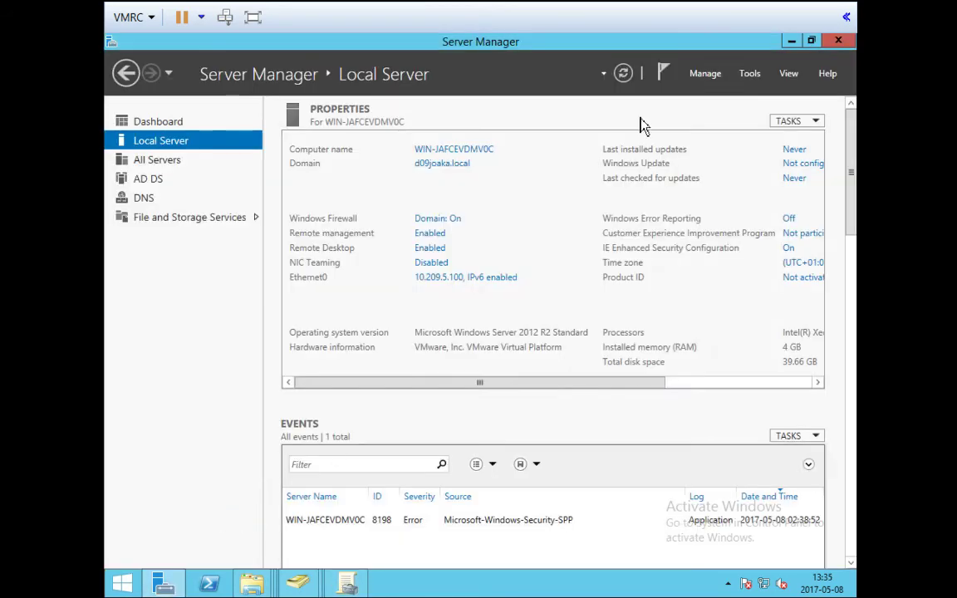
Open Group Policy Management from Server Manager and refresh the settings report of the Mappa delade mappar policy
left_click(749, 73)
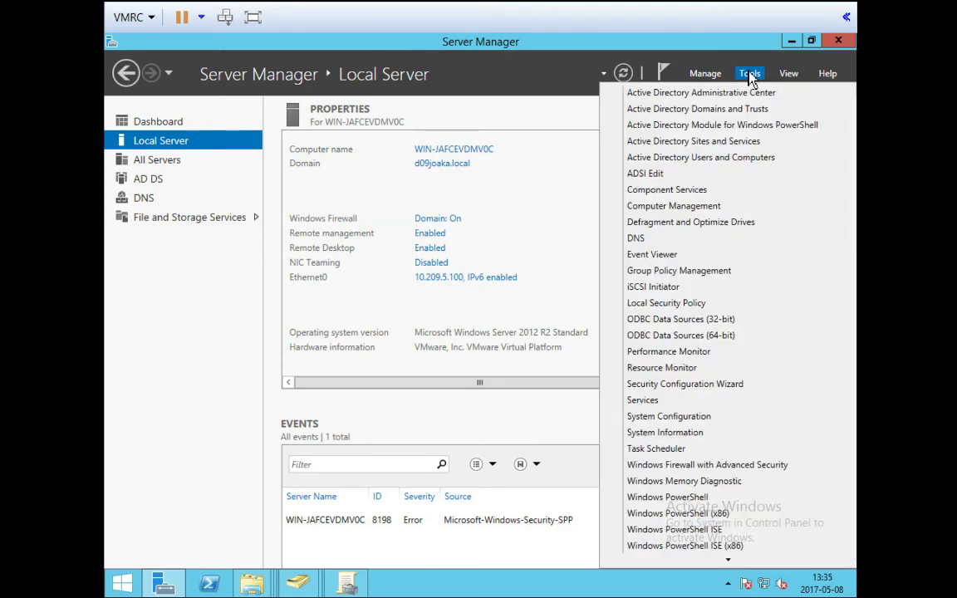
left_click(711, 275)
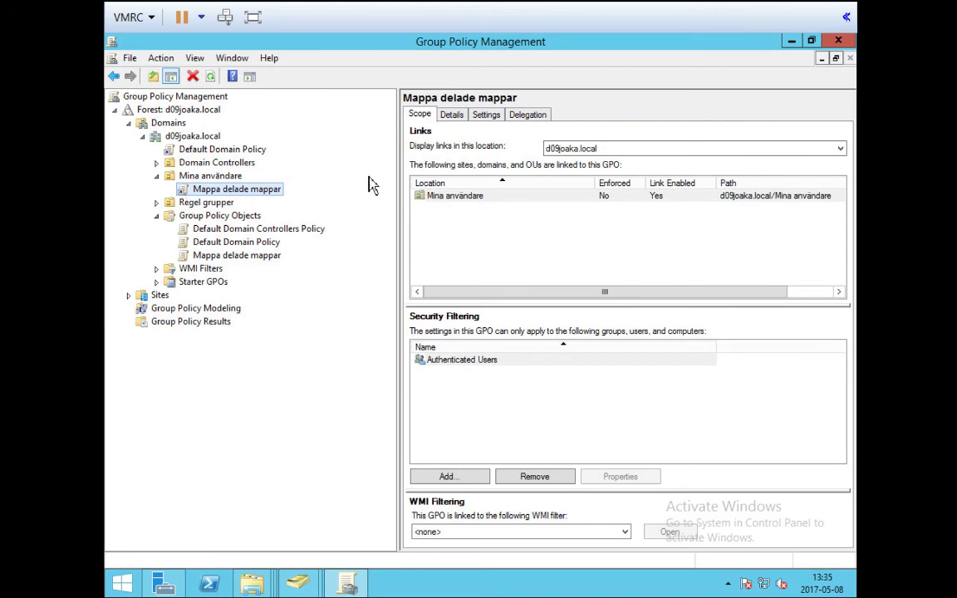
left_click(486, 117)
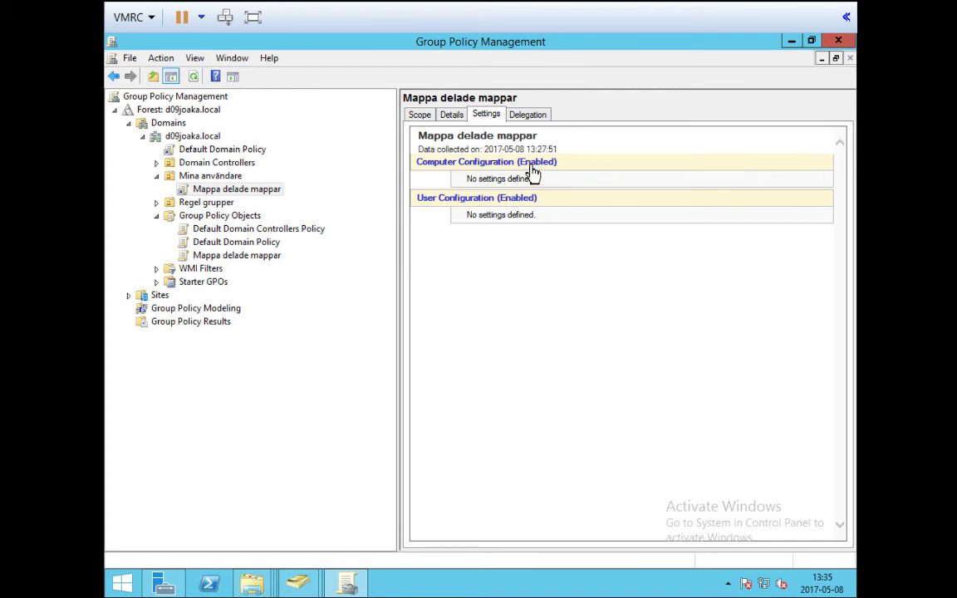
left_click(194, 77)
left_click(593, 208)
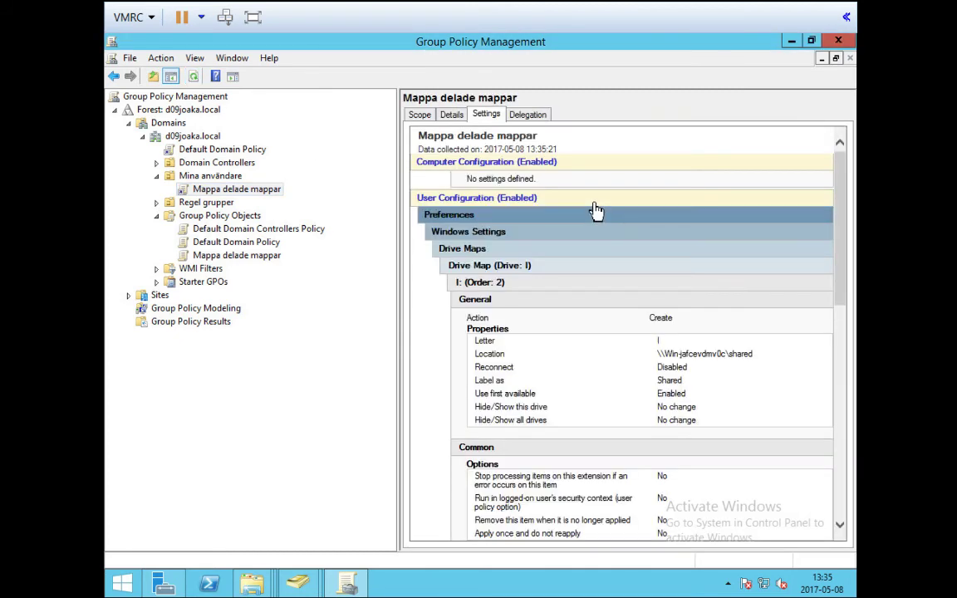
Review the Shared and IT drive maps in the settings report, including the IT drive's common options and security group targeting
scroll(677, 349, "down", 3)
scroll(631, 282, "up", 1)
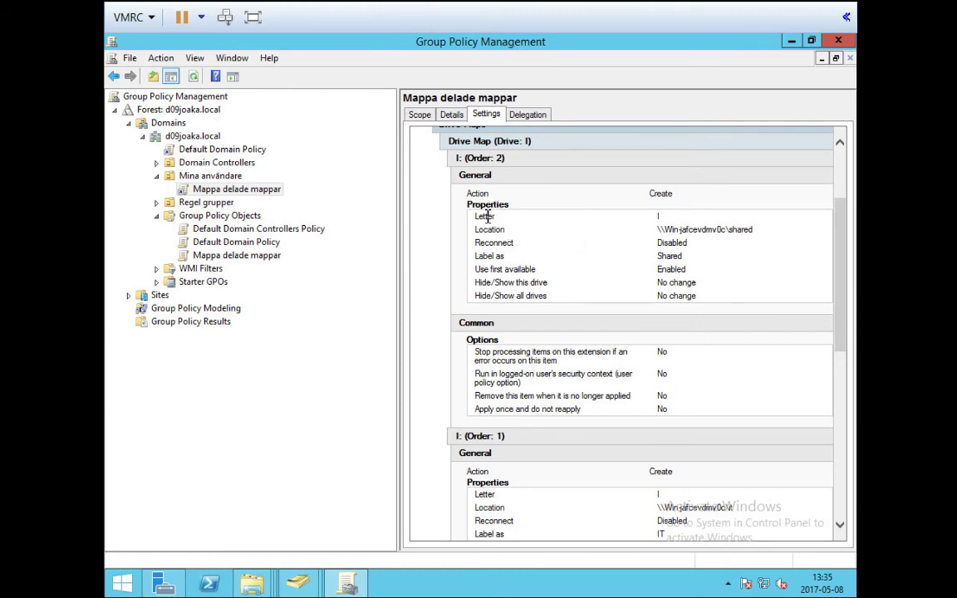
left_click_drag(488, 216, 679, 357)
scroll(679, 357, "down", 8)
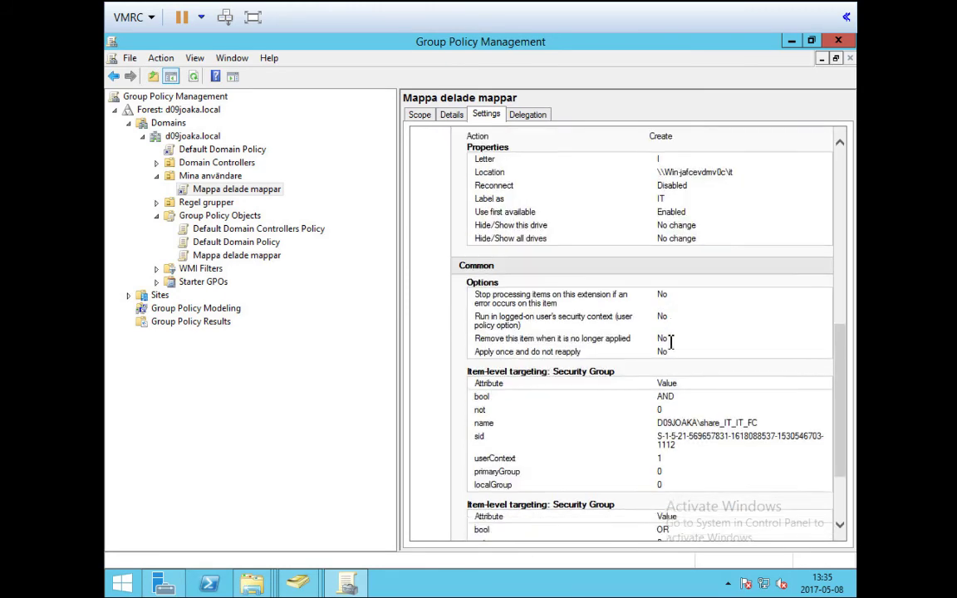
scroll(670, 343, "down", 1)
left_click_drag(469, 242, 629, 424)
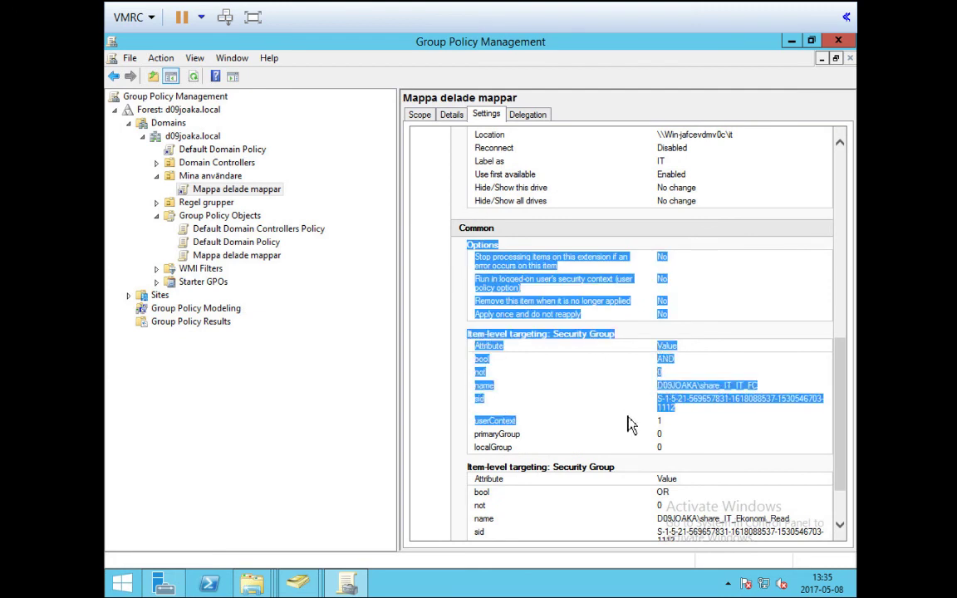
left_click(629, 424)
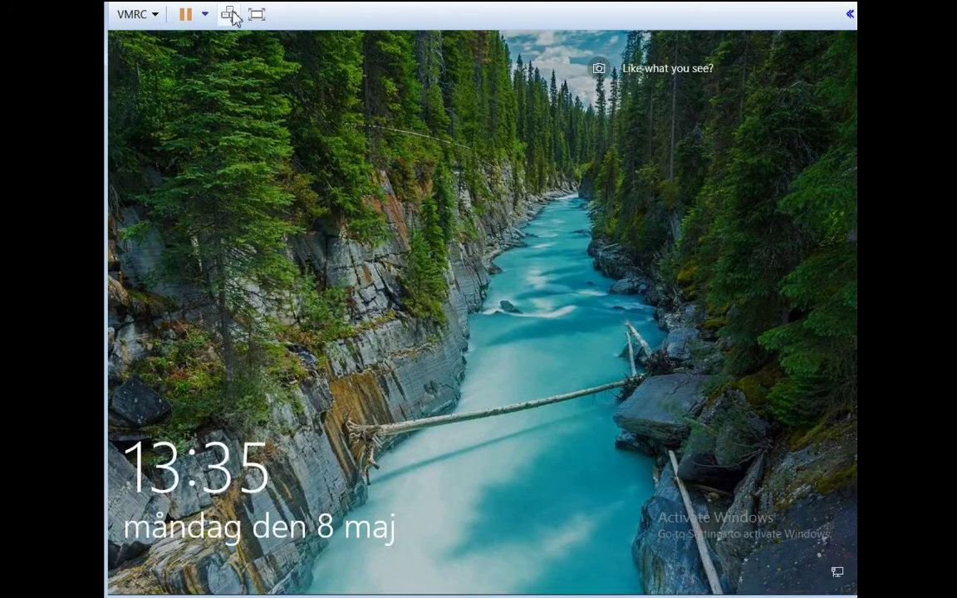
Switch to the Windows 10 client virtual machine and sign in to D09JOAKA as another user with the test account's user name and password
left_click(230, 15)
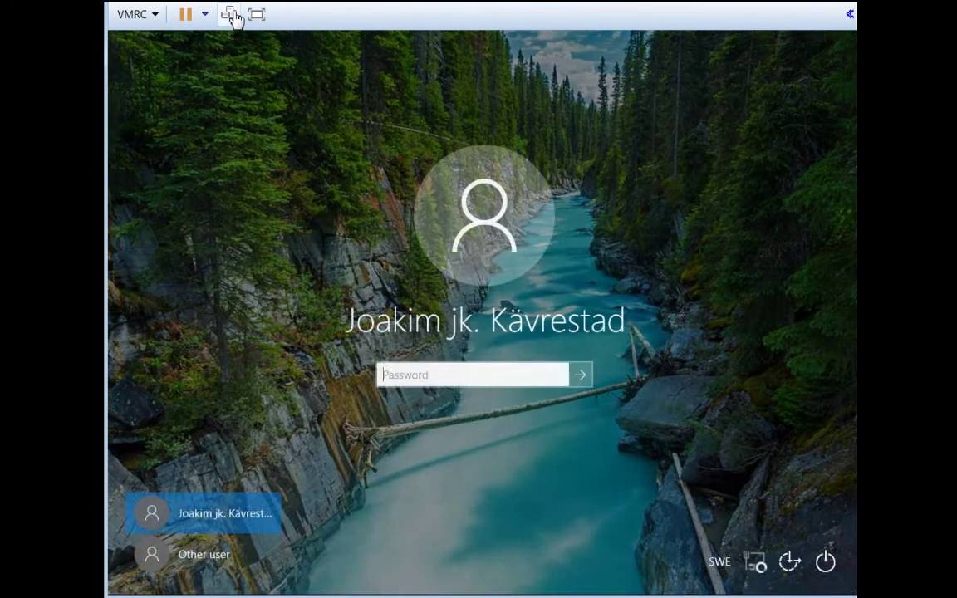
left_click(220, 568)
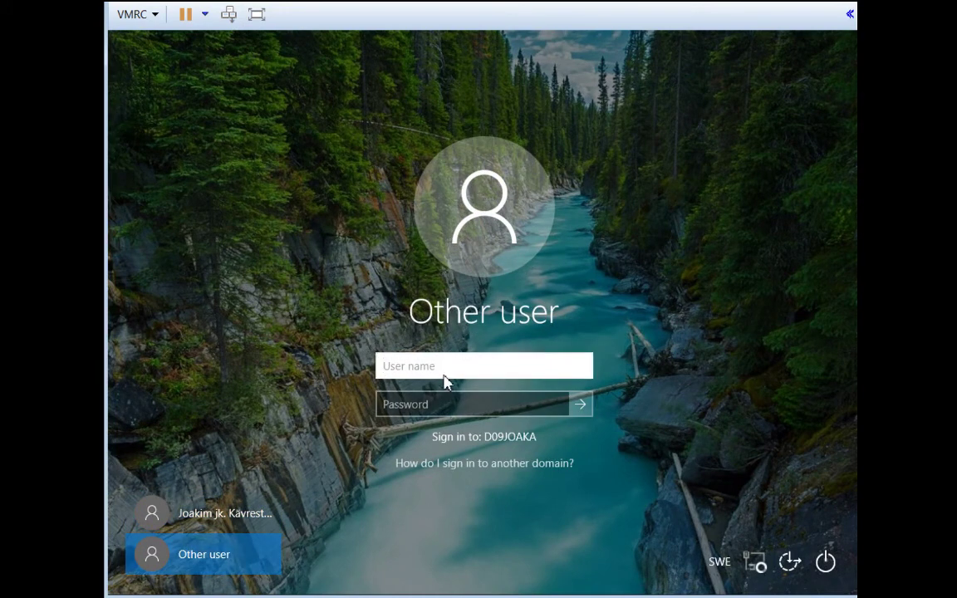
type("tete")
key("Tab")
type("••")
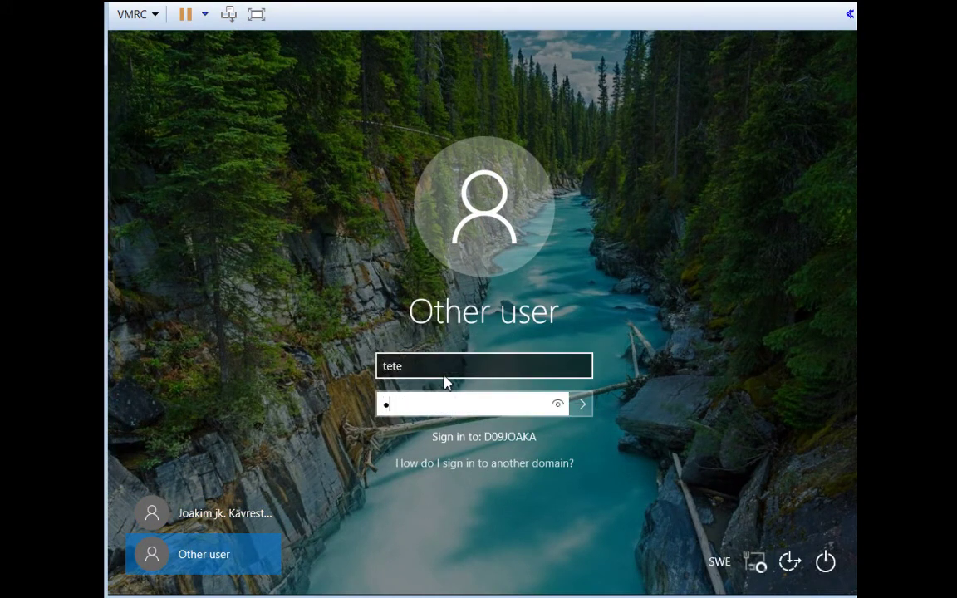
type("•••••")
key("Return")
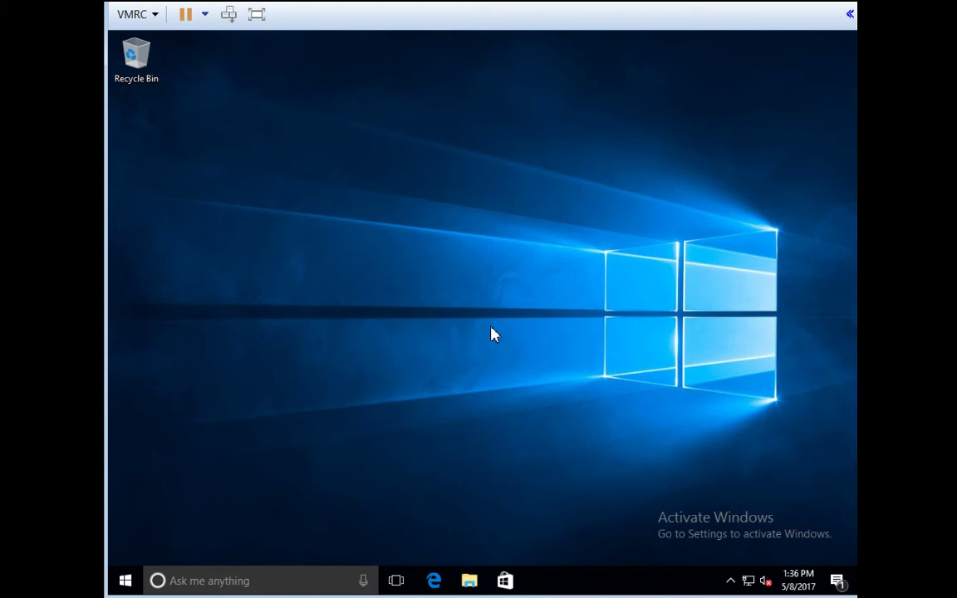
Open This PC in File Explorer to check the client's network locations for the mapped drives
left_click(479, 583)
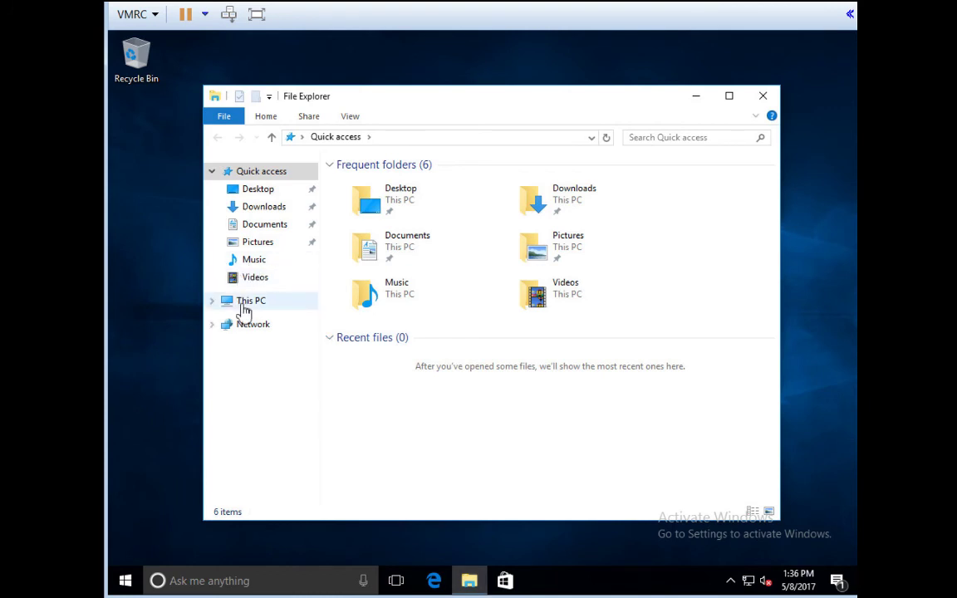
left_click(244, 309)
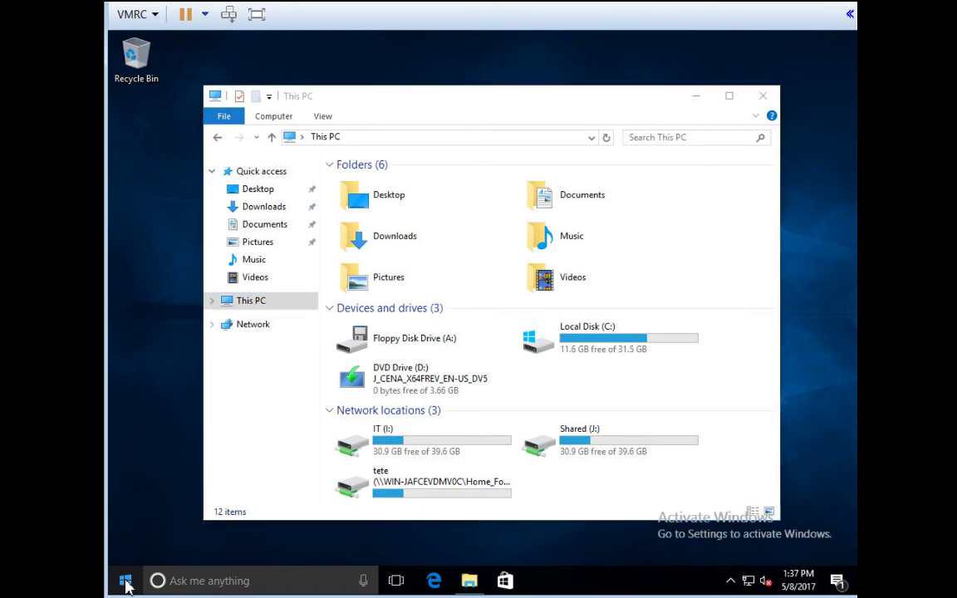
Open a command prompt through Run with cmd and run gpresult /r
right_click(126, 584)
left_click(192, 514)
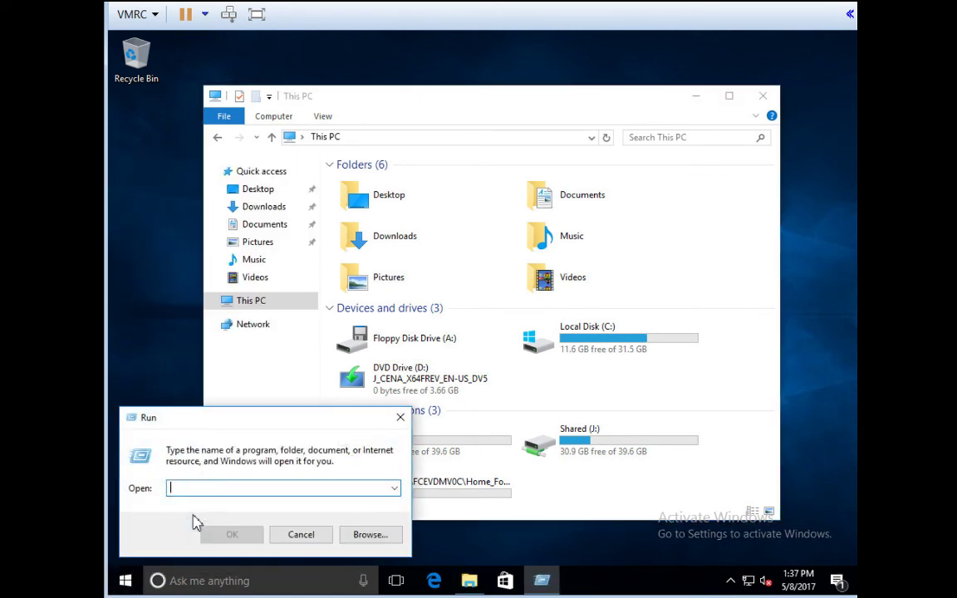
type("cmd")
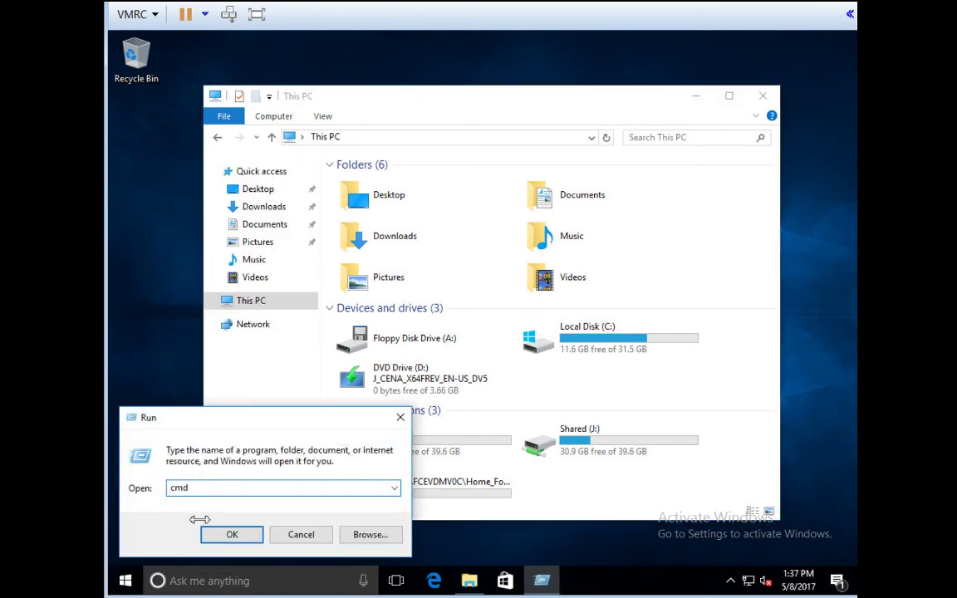
key("Return")
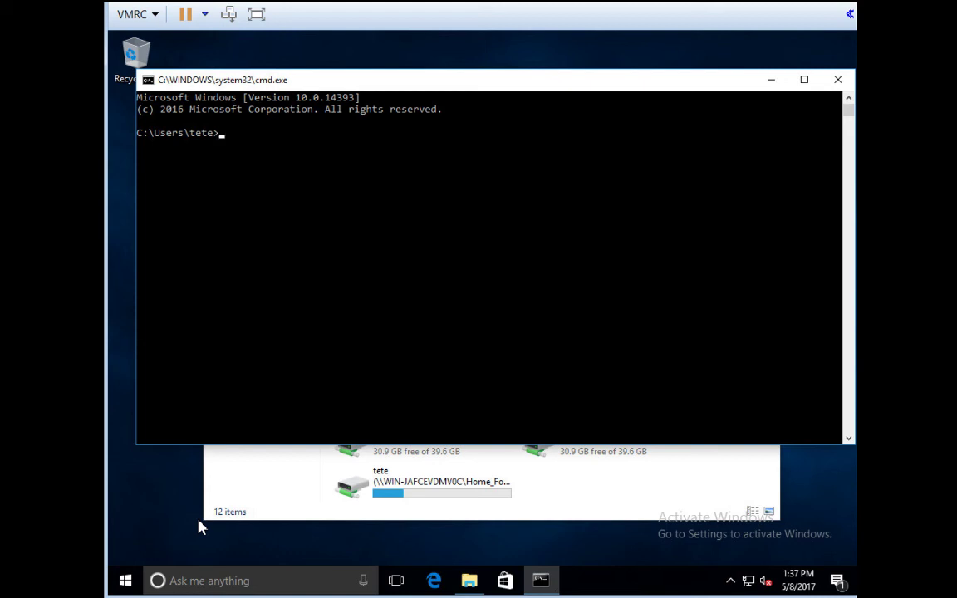
type("gpresult /r")
key("Return")
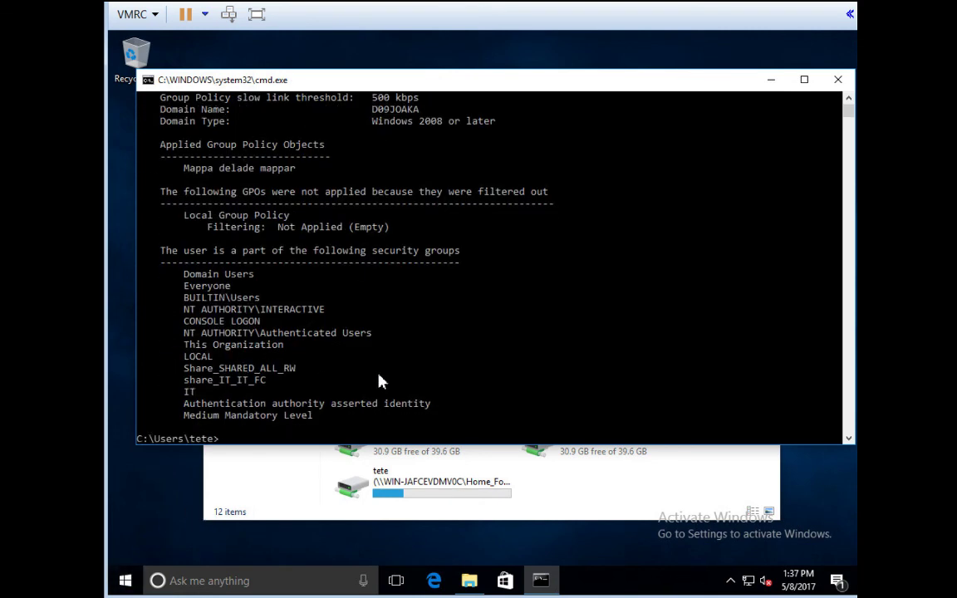
Examine the gpresult report for the computer details, domain name, last policy application time and applied group policy objects
scroll(390, 377, "up", 6)
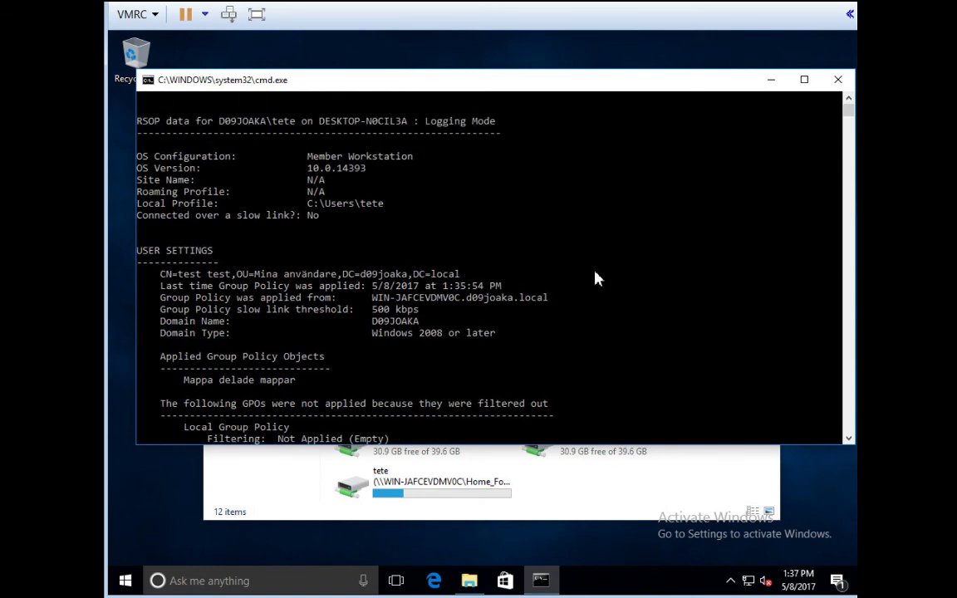
scroll(387, 211, "up", 1)
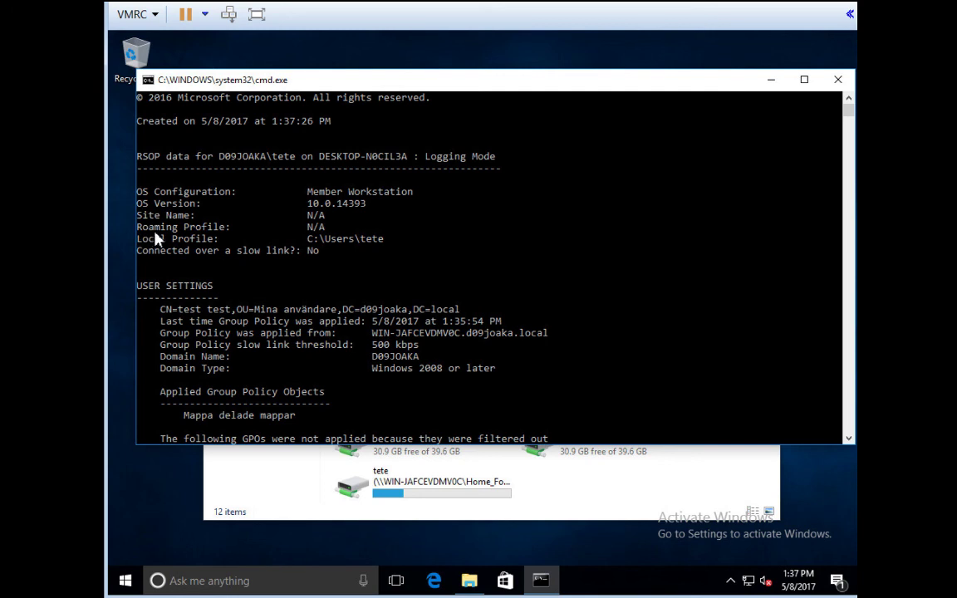
left_click_drag(152, 209, 389, 213)
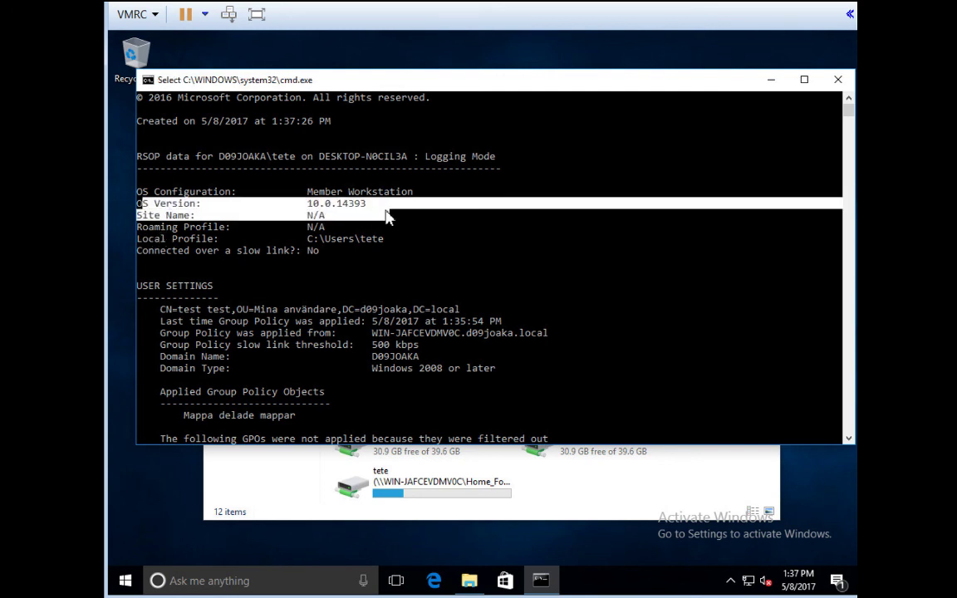
left_click(386, 224)
scroll(407, 257, "down", 1)
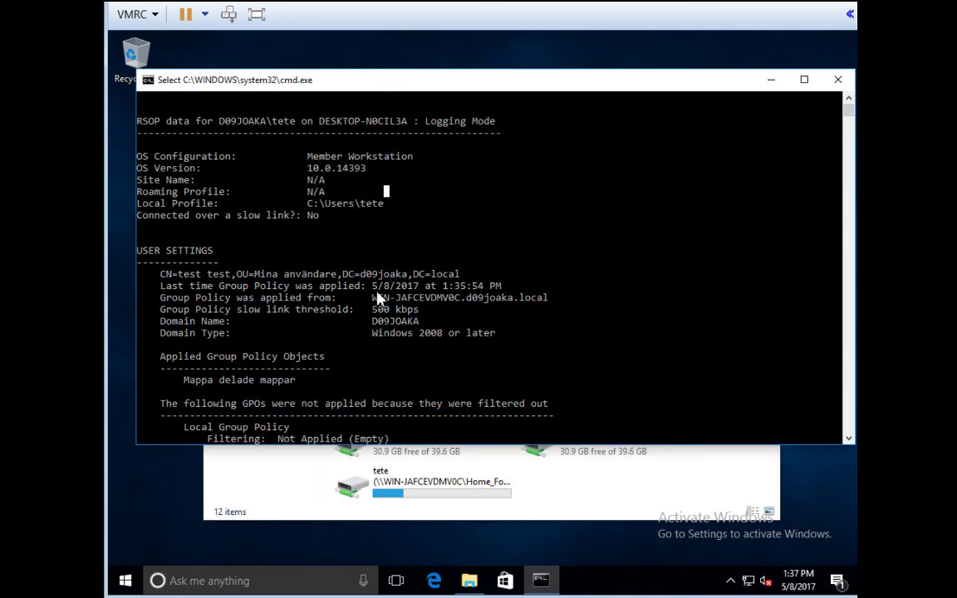
left_click_drag(166, 324, 423, 323)
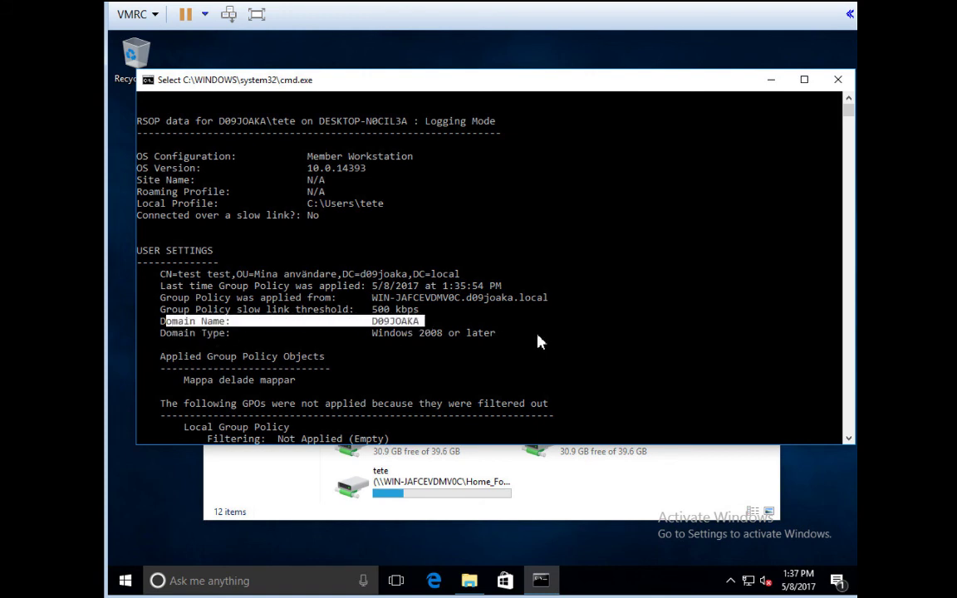
scroll(538, 340, "down", 2)
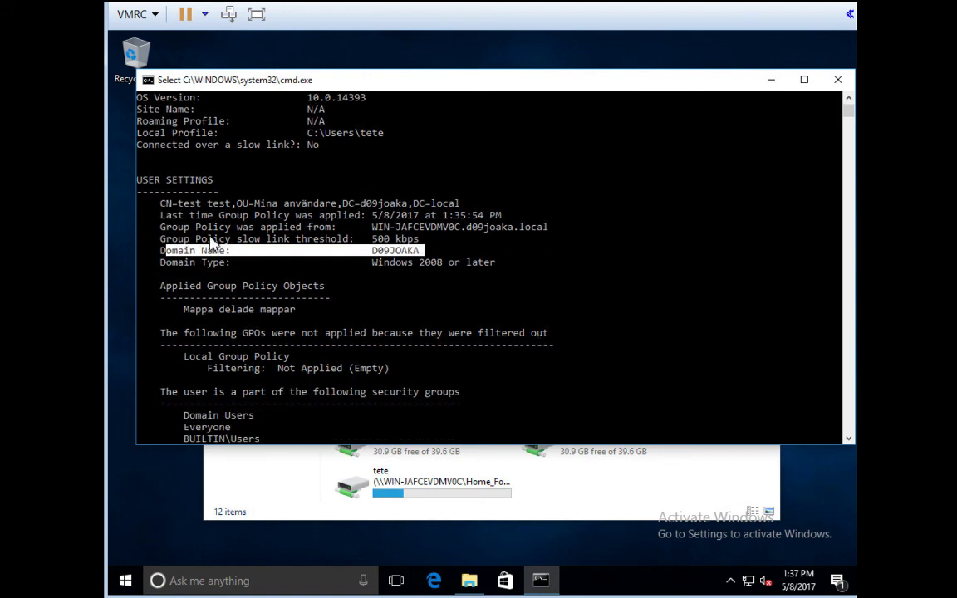
left_click_drag(161, 220, 497, 217)
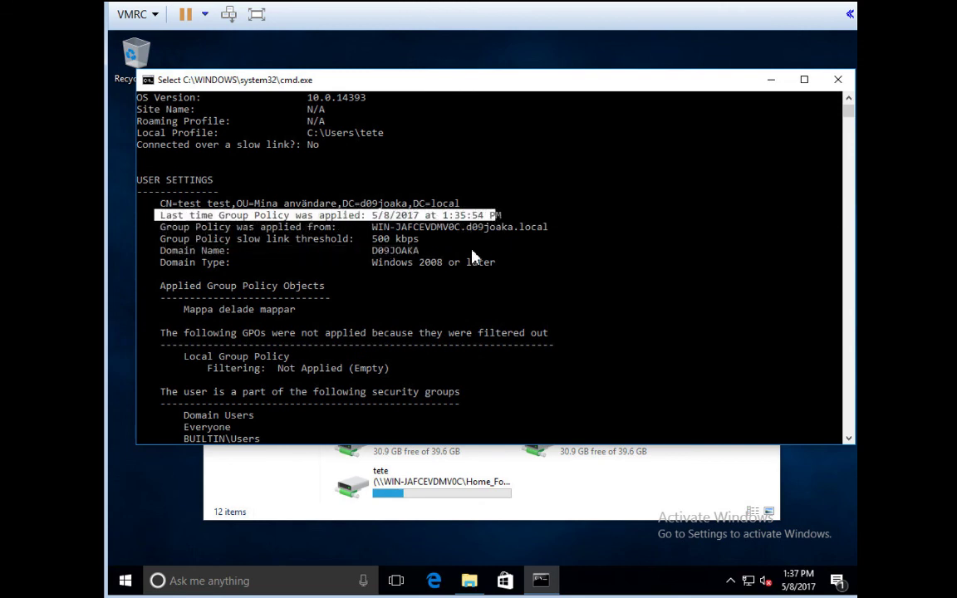
left_click(160, 289)
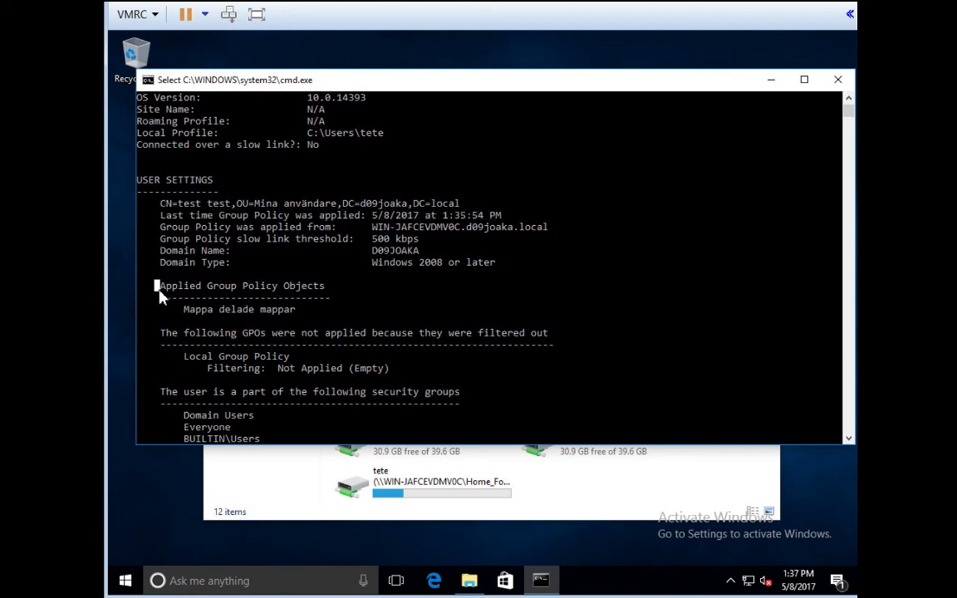
left_click_drag(174, 290, 278, 292)
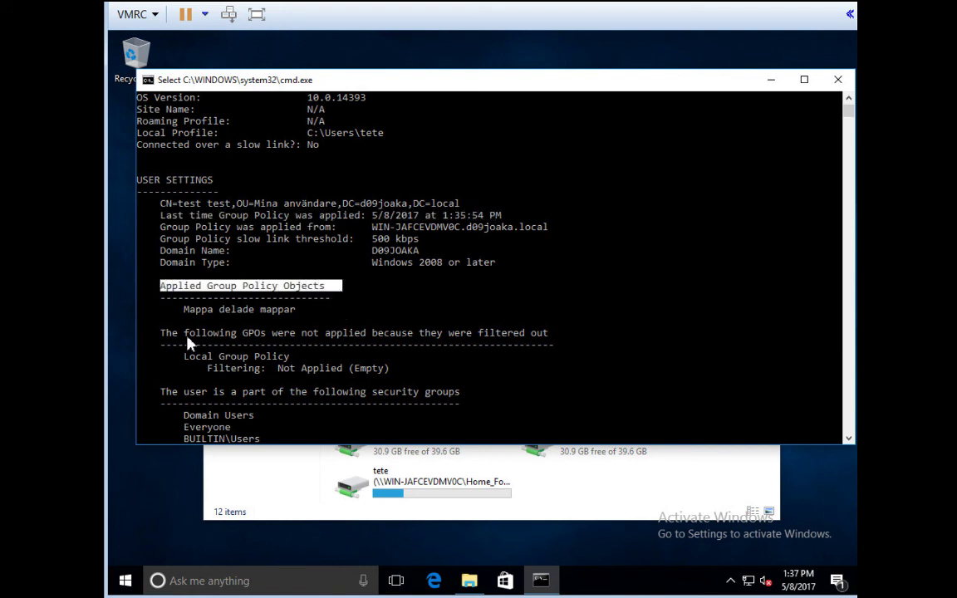
left_click_drag(184, 312, 305, 315)
left_click(322, 314)
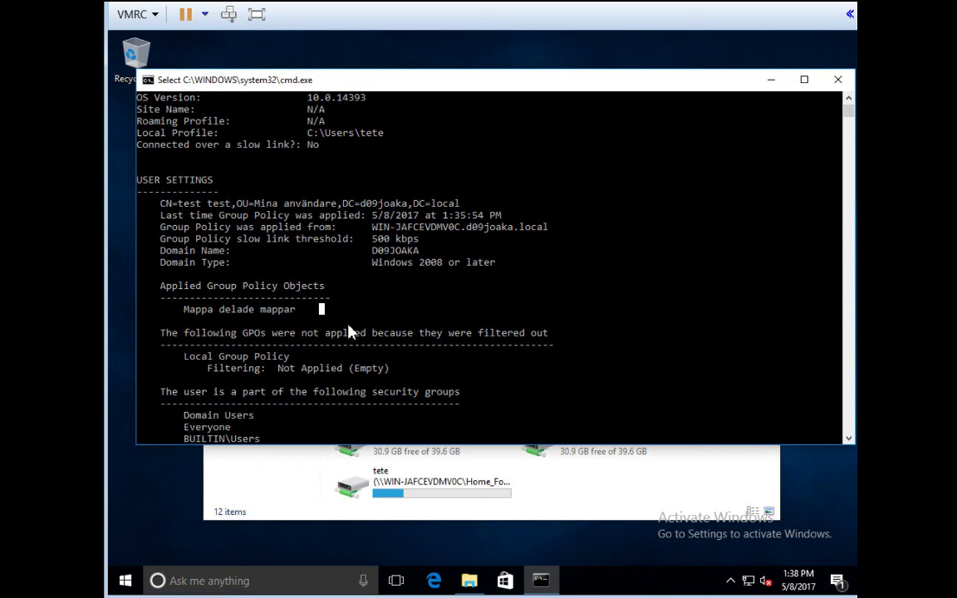
Clear the text selection and enter the gpupdate command at the prompt
key("Escape")
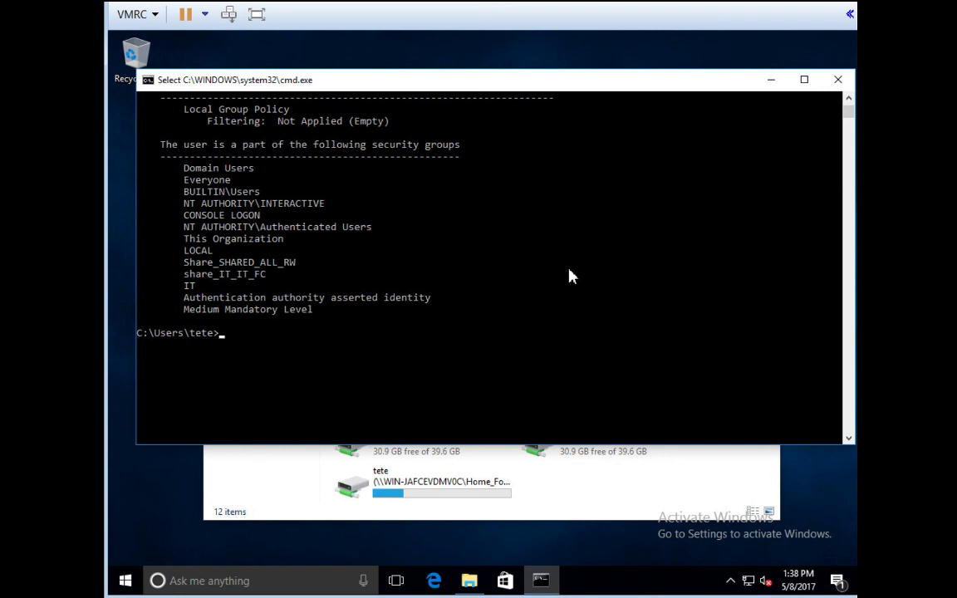
type("gpupdate")
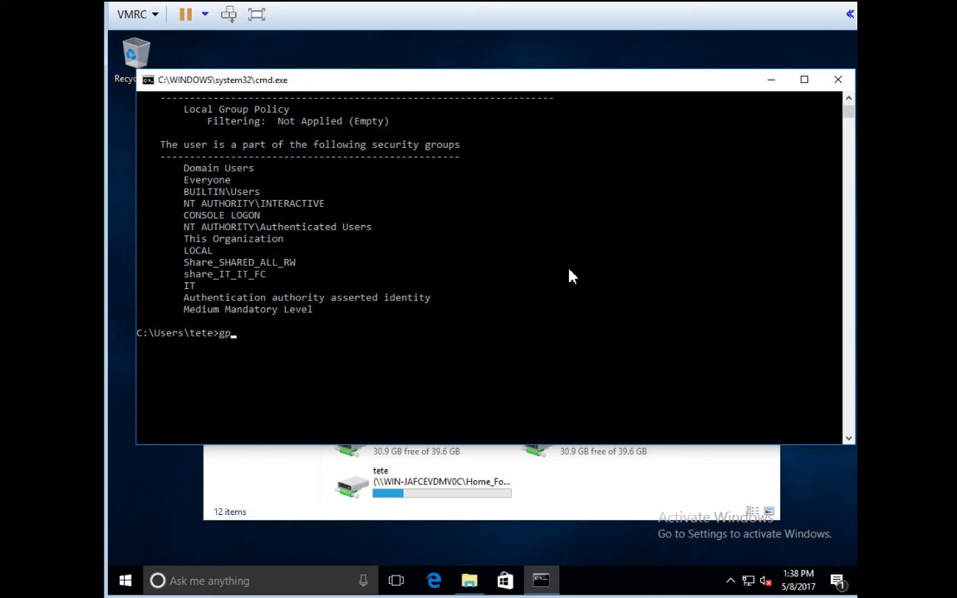